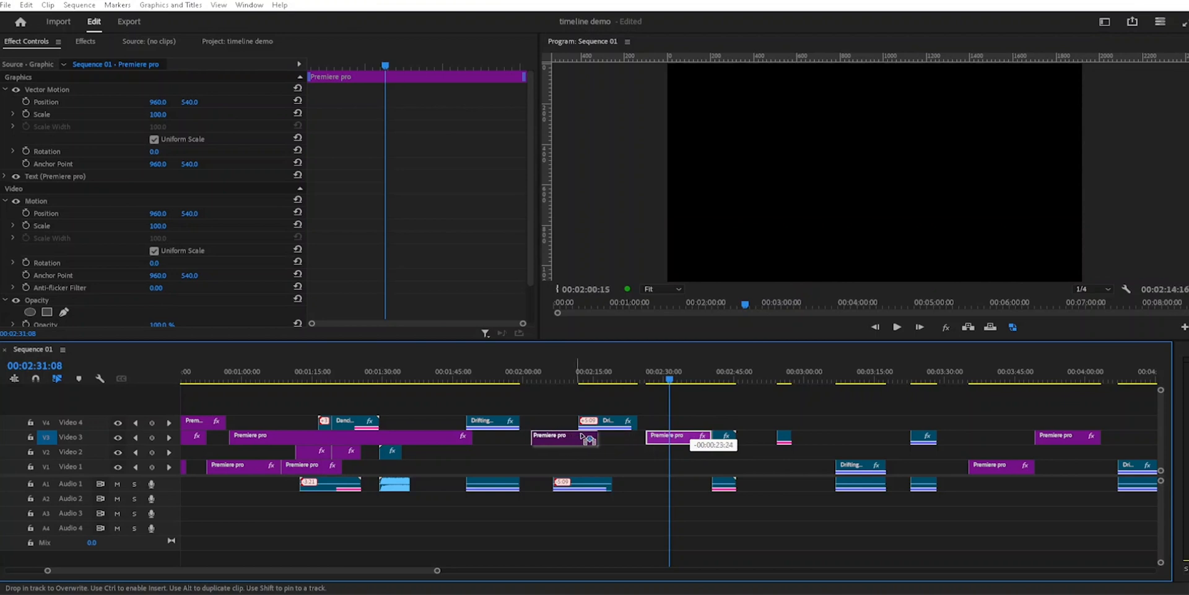
Step: Toggle timeline snapping while moving the Premiere pro clip on Video 3
{"action": "key", "text": "s"}
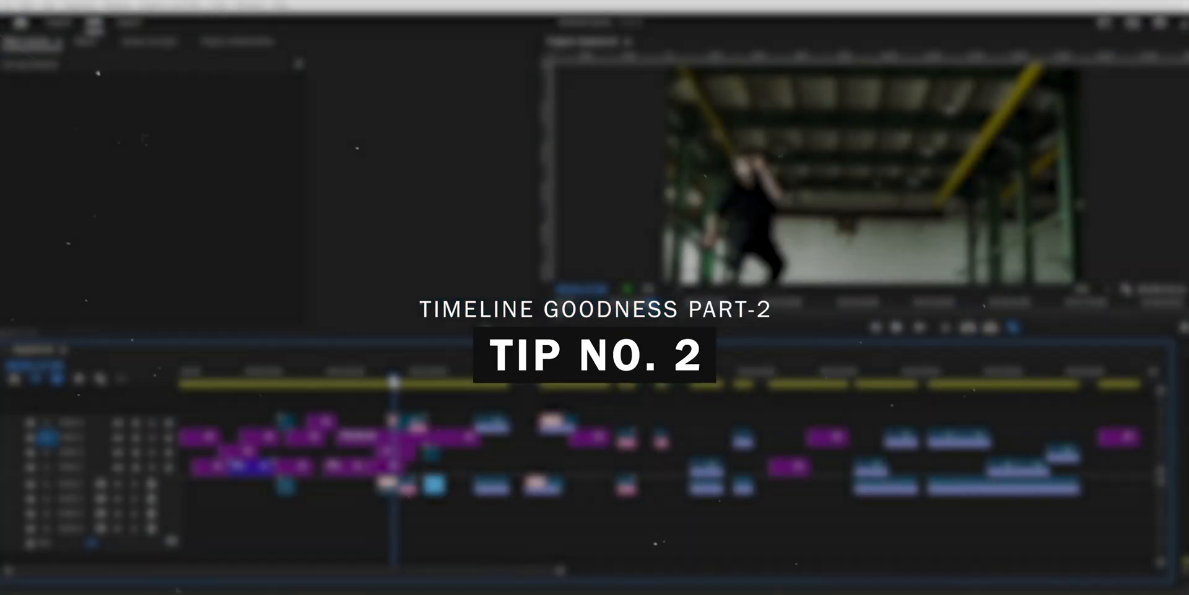
Step: Place the playhead at 00:01:20:18 and select the clip under it on the targeted Video 3 track
{"action": "left_click_drag", "start_coordinate": [560, 570], "coordinate": [469, 571]}
{"action": "left_click_drag", "start_coordinate": [595, 379], "coordinate": [520, 408]}
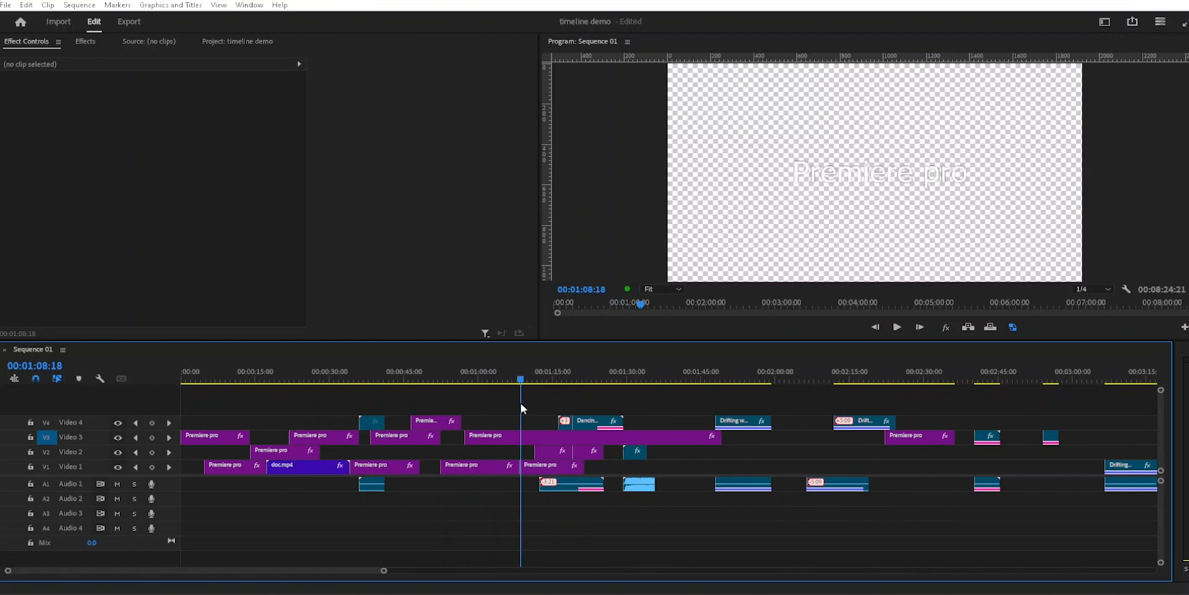
{"action": "left_click_drag", "start_coordinate": [521, 408], "coordinate": [579, 403]}
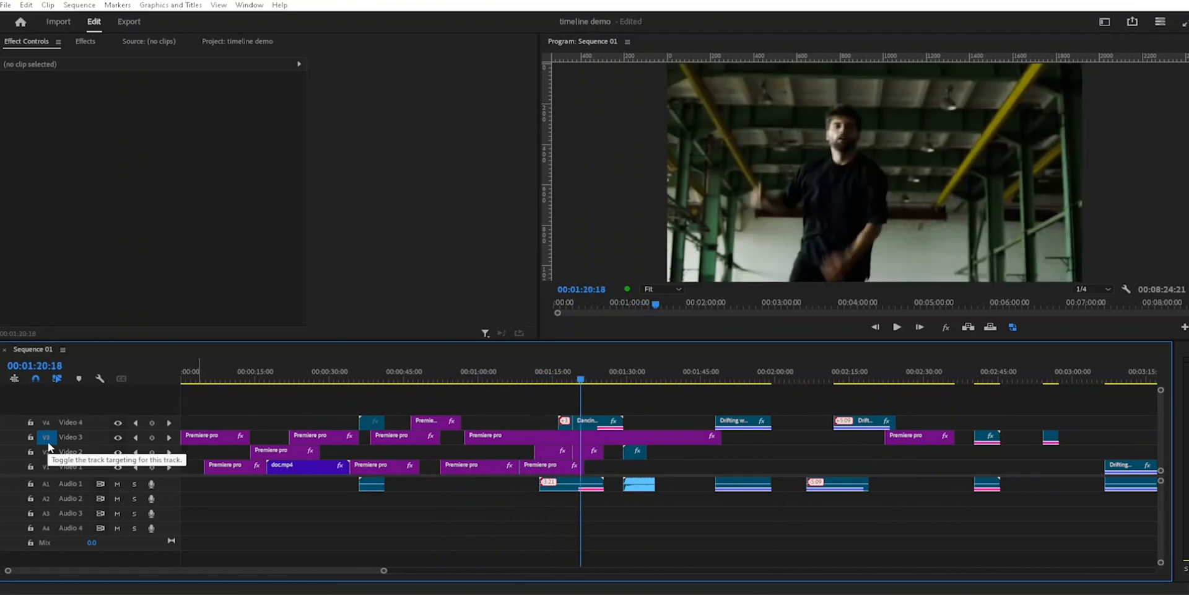
{"action": "key", "text": "d"}
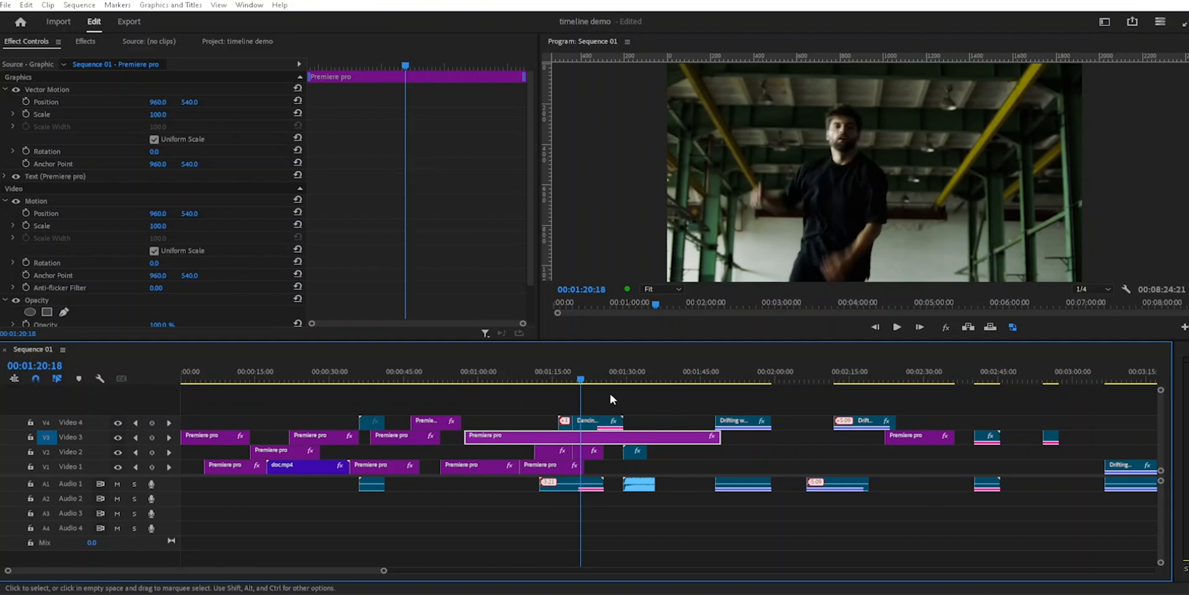
Step: Target Video 1 as well and select the Video 1 and Video 3 clips under the playhead at 00:00:46:11
{"action": "left_click_drag", "start_coordinate": [585, 381], "coordinate": [411, 382]}
{"action": "left_click", "coordinate": [46, 466]}
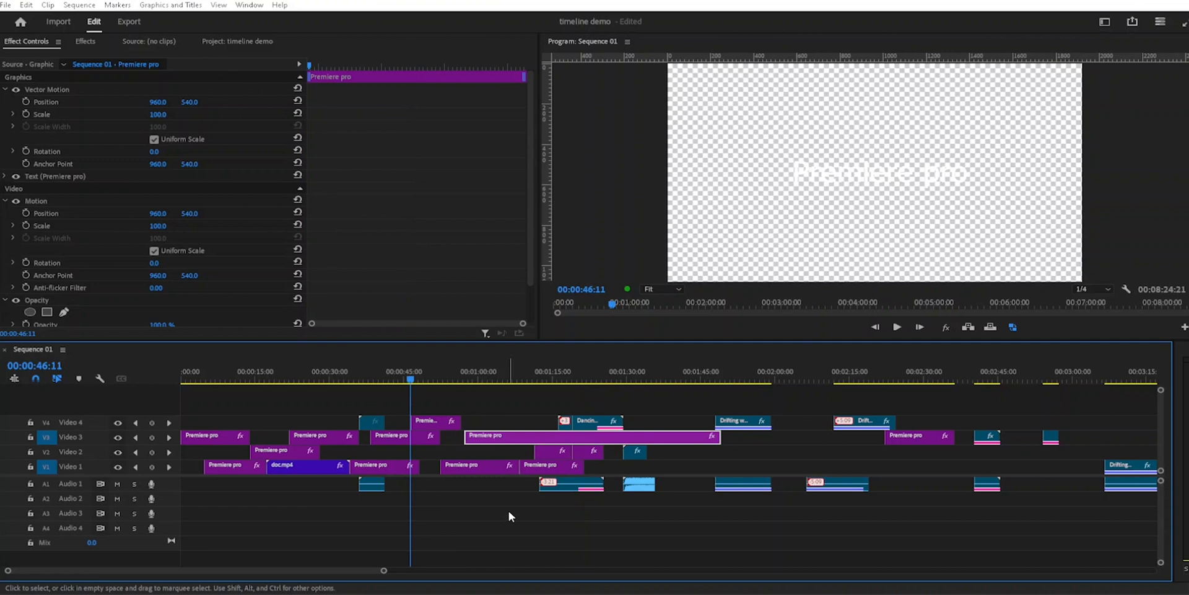
{"action": "key", "text": "d"}
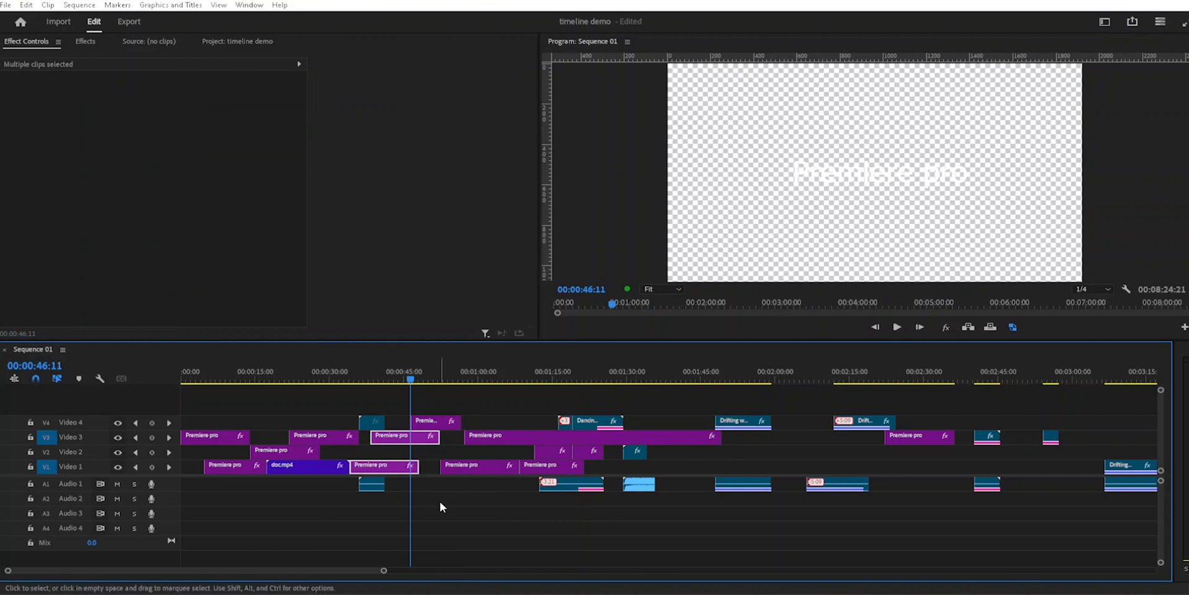
Step: Trim the ends of the Video 1 and Video 3 clips to the playhead at 00:00:46:15
{"action": "left_click", "coordinate": [412, 377]}
{"action": "left_click", "coordinate": [410, 484]}
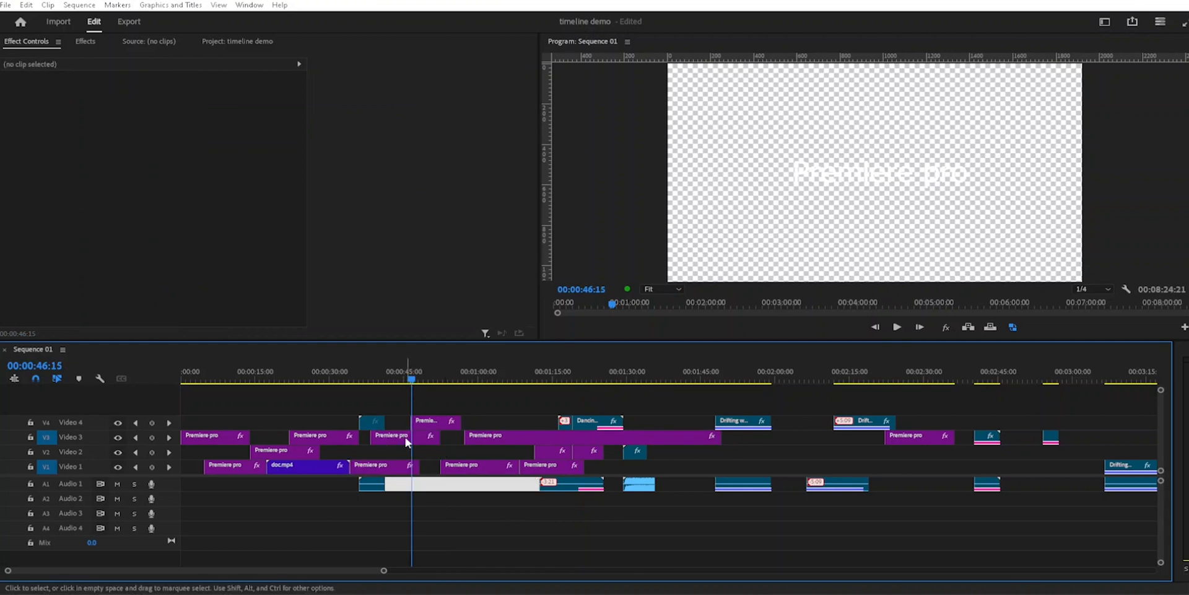
{"action": "left_click", "coordinate": [414, 465]}
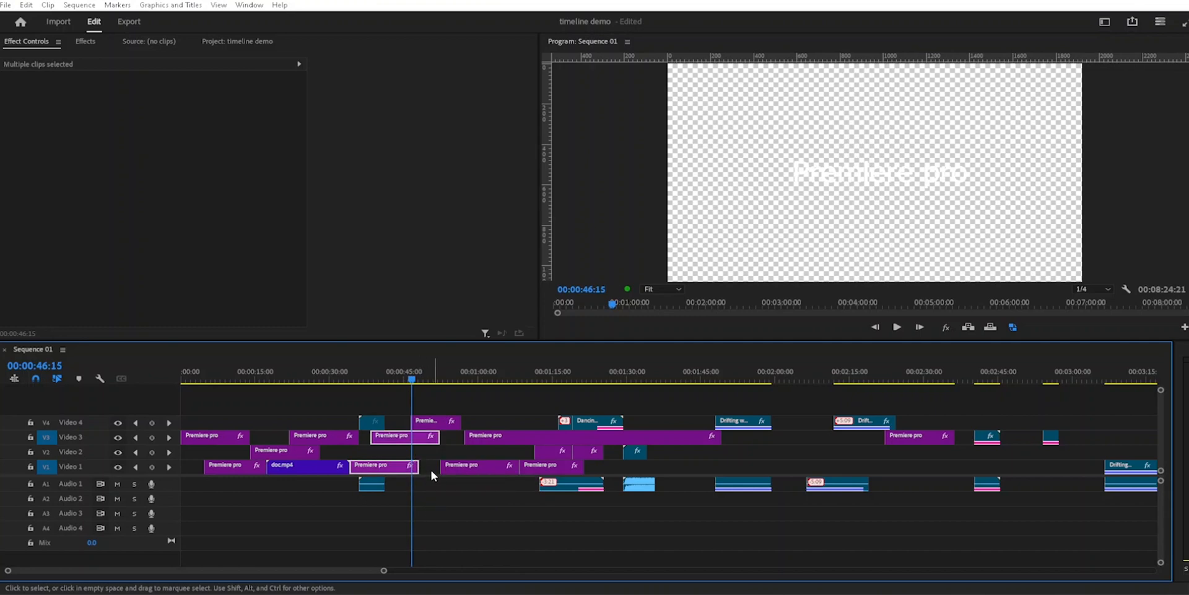
{"action": "key", "text": "shift"}
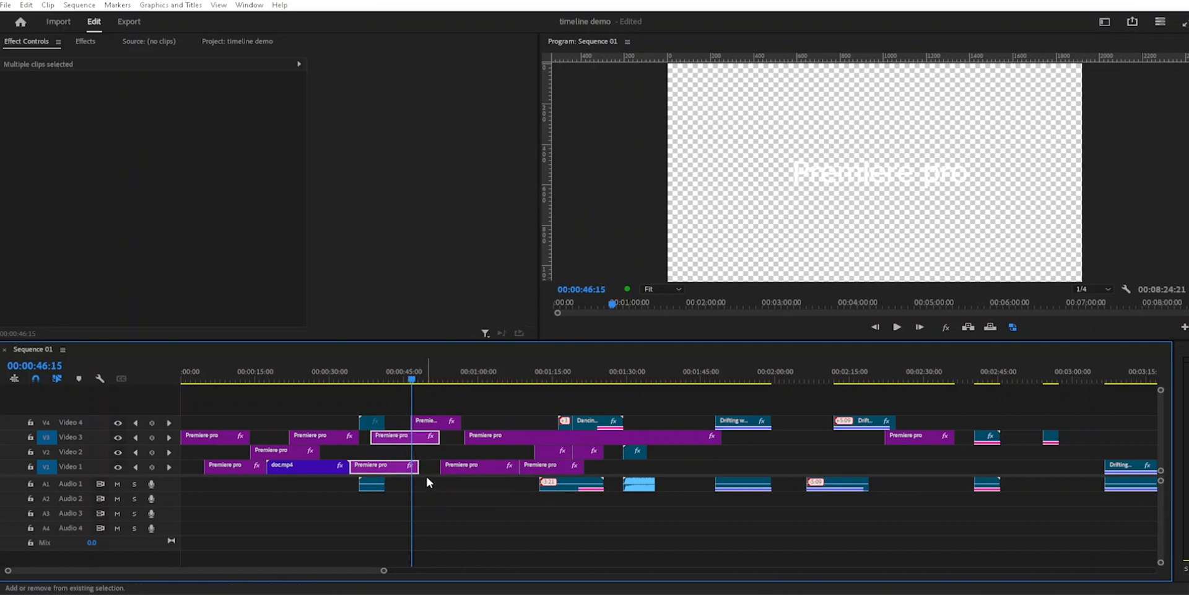
{"action": "key", "text": "shift+w"}
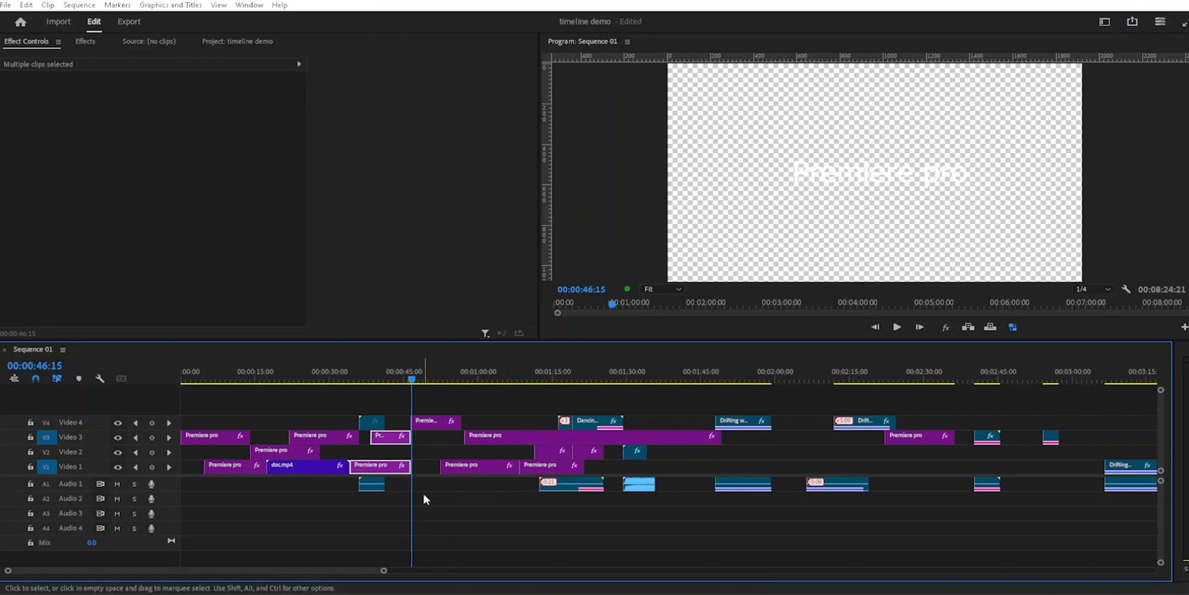
Step: Trim the start of the Premiere pro clip above doc.mp4 on Video 3 back to about 00:00:21:16
{"action": "left_click_drag", "start_coordinate": [412, 380], "coordinate": [923, 397]}
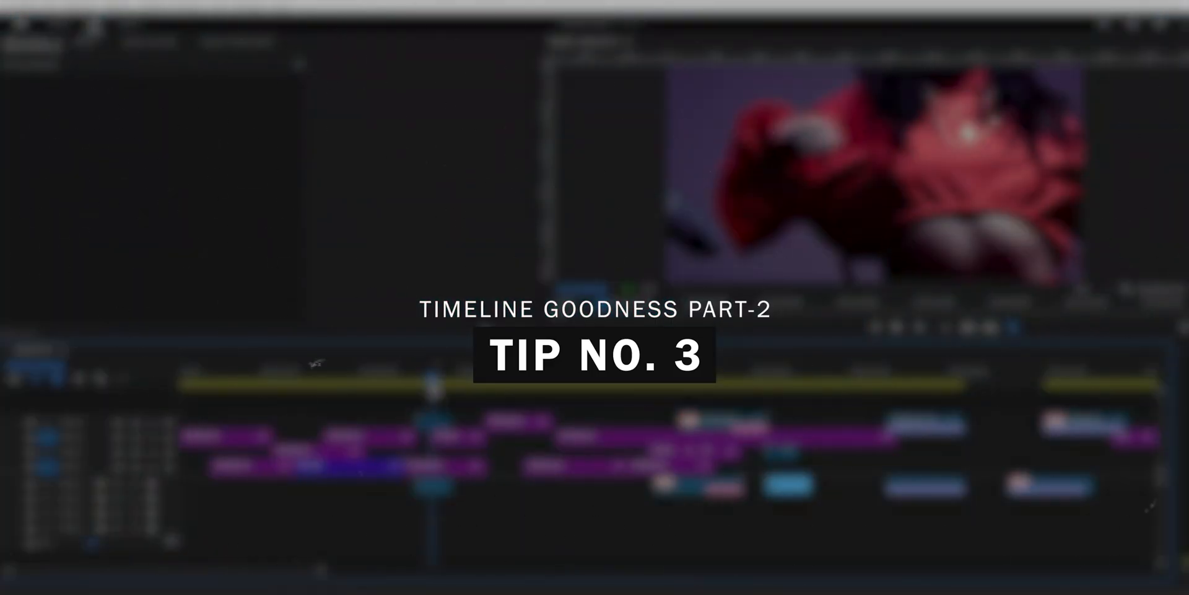
{"action": "left_click", "coordinate": [355, 379]}
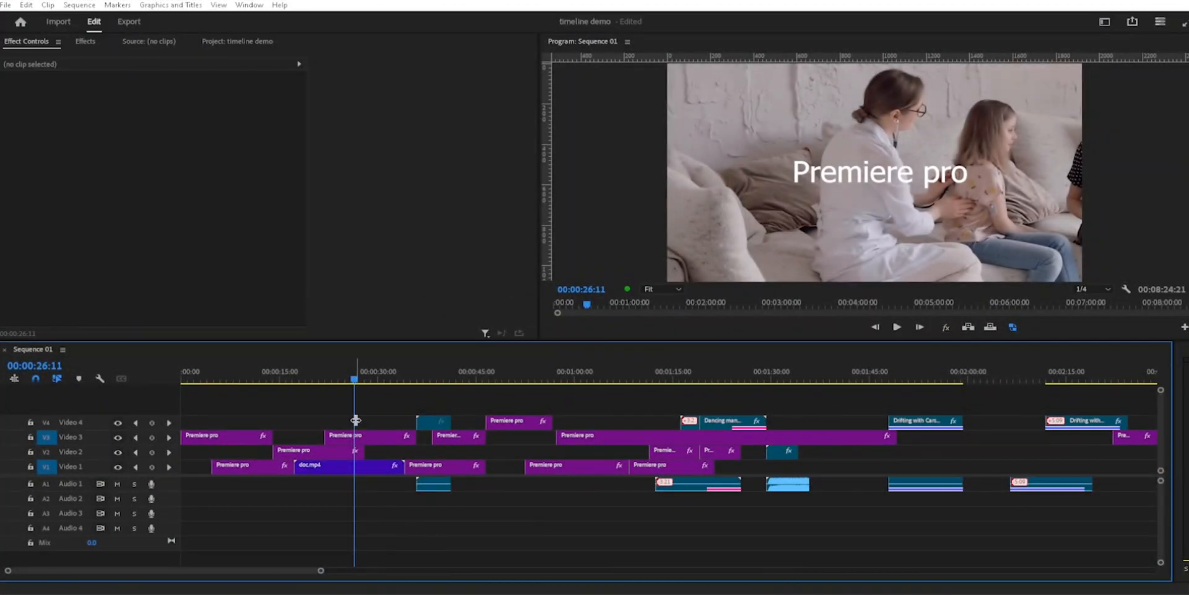
{"action": "left_click", "coordinate": [325, 435]}
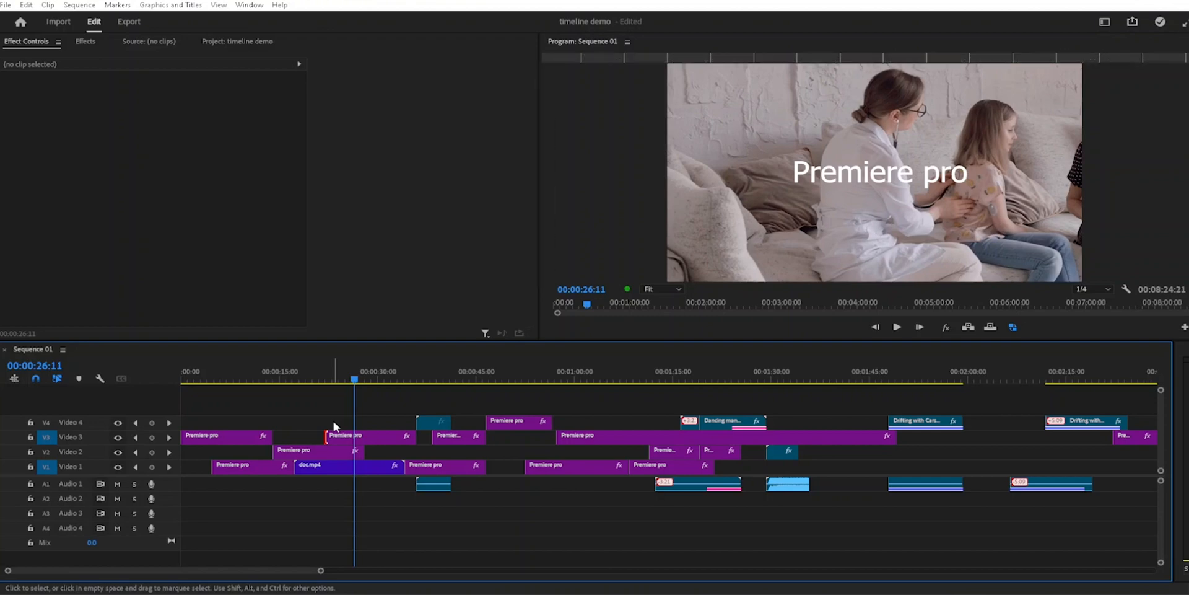
{"action": "key", "text": "ctrl+shift+Left"}
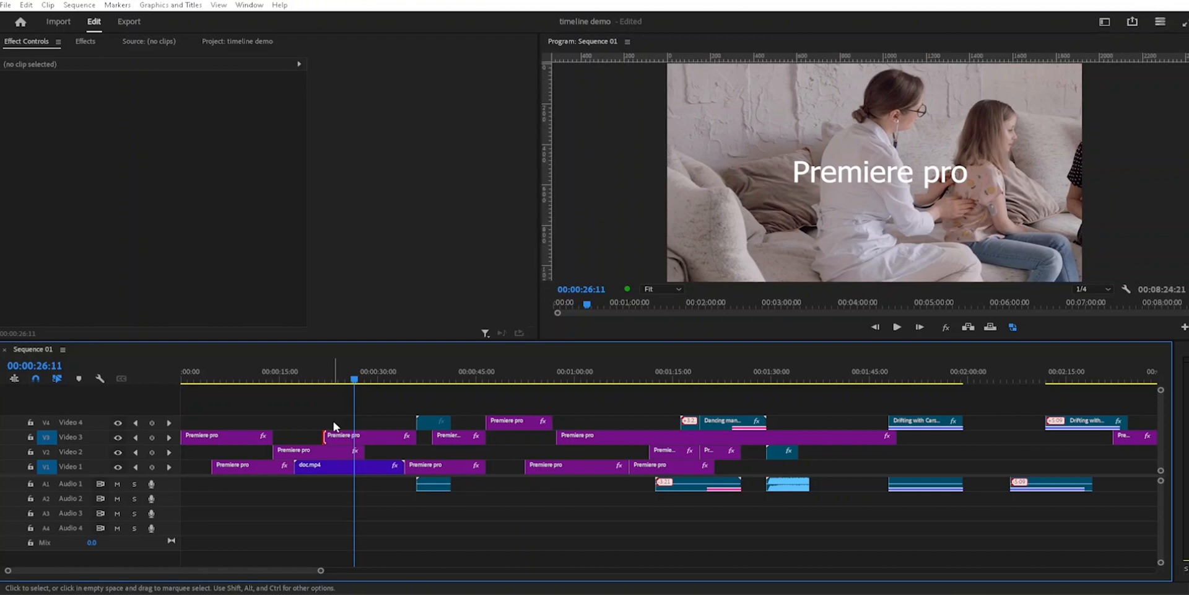
Step: Trim the start of the same Video 3 clip backward frame by frame to about 00:00:21:12
{"action": "left_click_drag", "start_coordinate": [354, 379], "coordinate": [327, 383]}
{"action": "key", "text": "equal"}
{"action": "key", "text": "equal"}
{"action": "key", "text": "equal"}
{"action": "key", "text": "equal"}
{"action": "key", "text": "equal"}
{"action": "key", "text": "equal"}
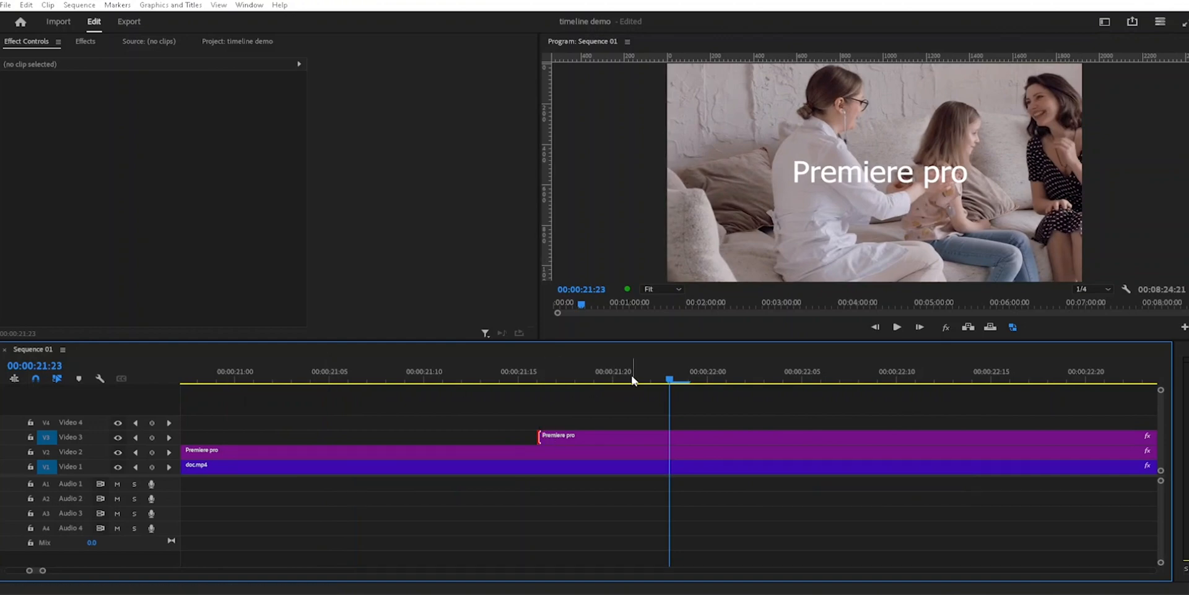
{"action": "left_click", "coordinate": [569, 378]}
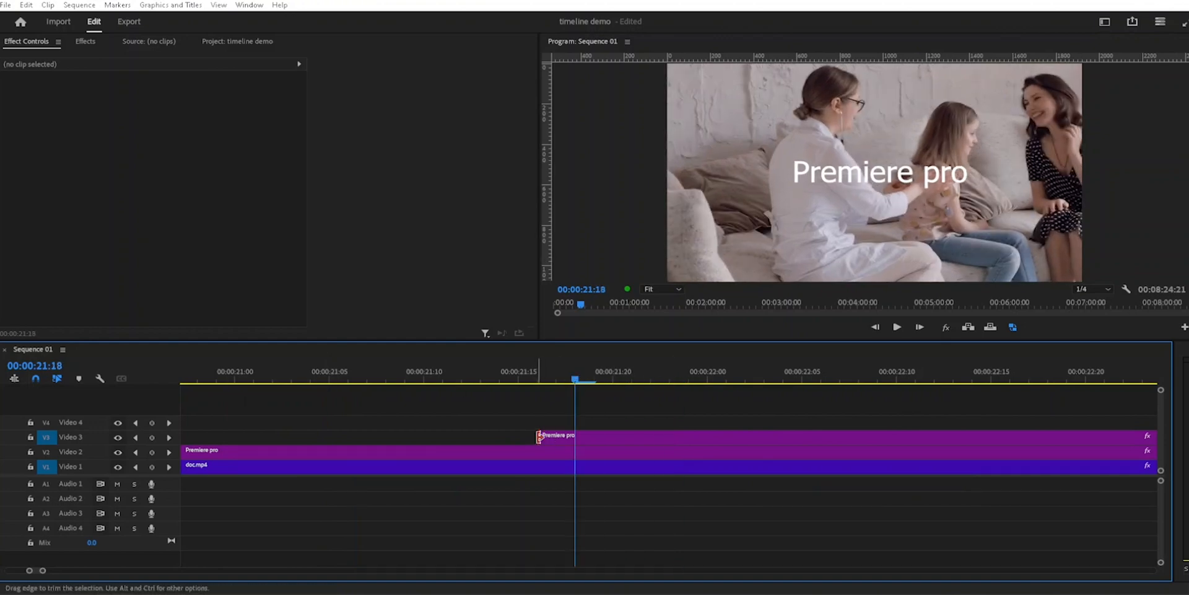
{"action": "key", "text": "ctrl+Left"}
{"action": "key", "text": "ctrl+Left"}
{"action": "key", "text": "ctrl+Left"}
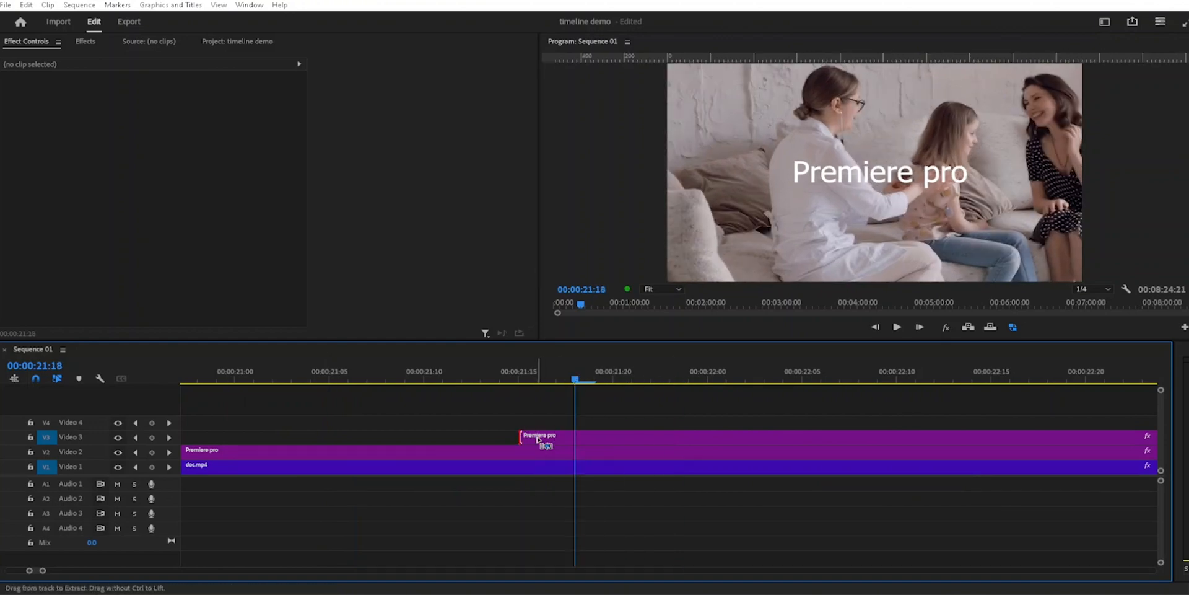
{"action": "key", "text": "ctrl+Left"}
{"action": "key", "text": "ctrl+Left"}
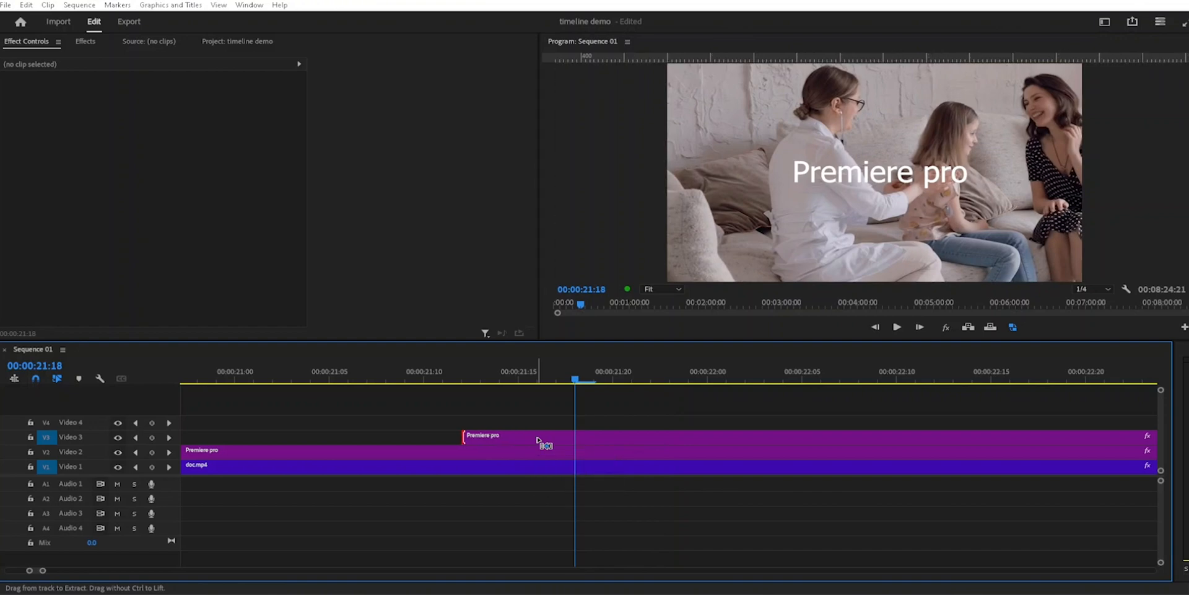
Step: Trim the start of the Video 3 Premiere pro clip forward to about 00:00:21:16
{"action": "key", "text": "ctrl+Right"}
{"action": "key", "text": "ctrl+Right"}
{"action": "key", "text": "ctrl+Right"}
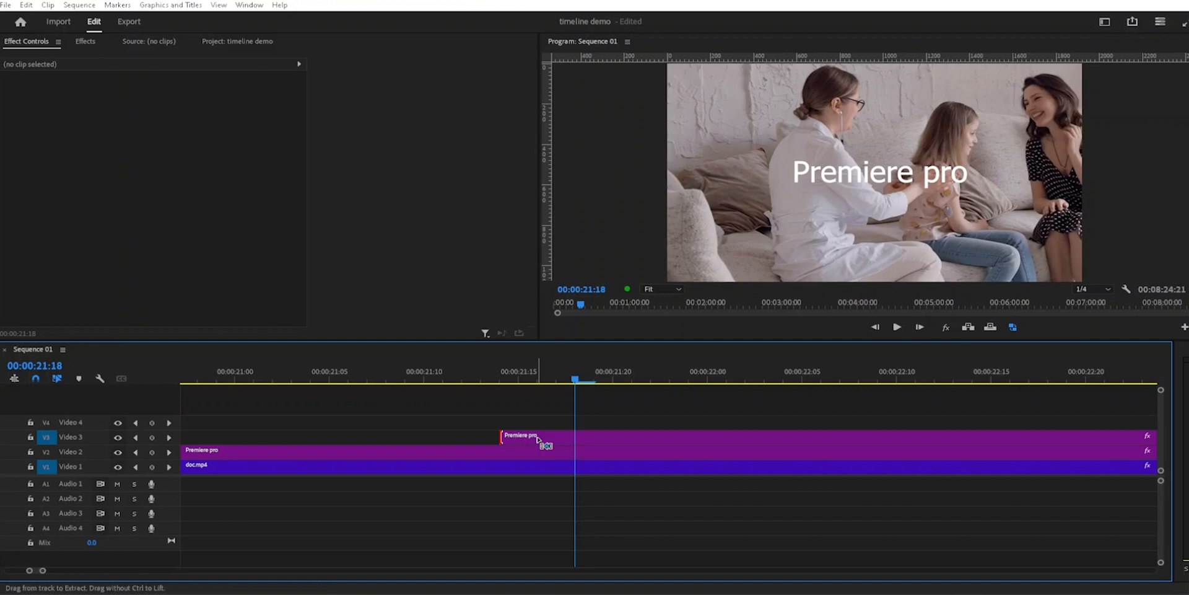
{"action": "left_click_drag", "start_coordinate": [502, 436], "coordinate": [538, 437]}
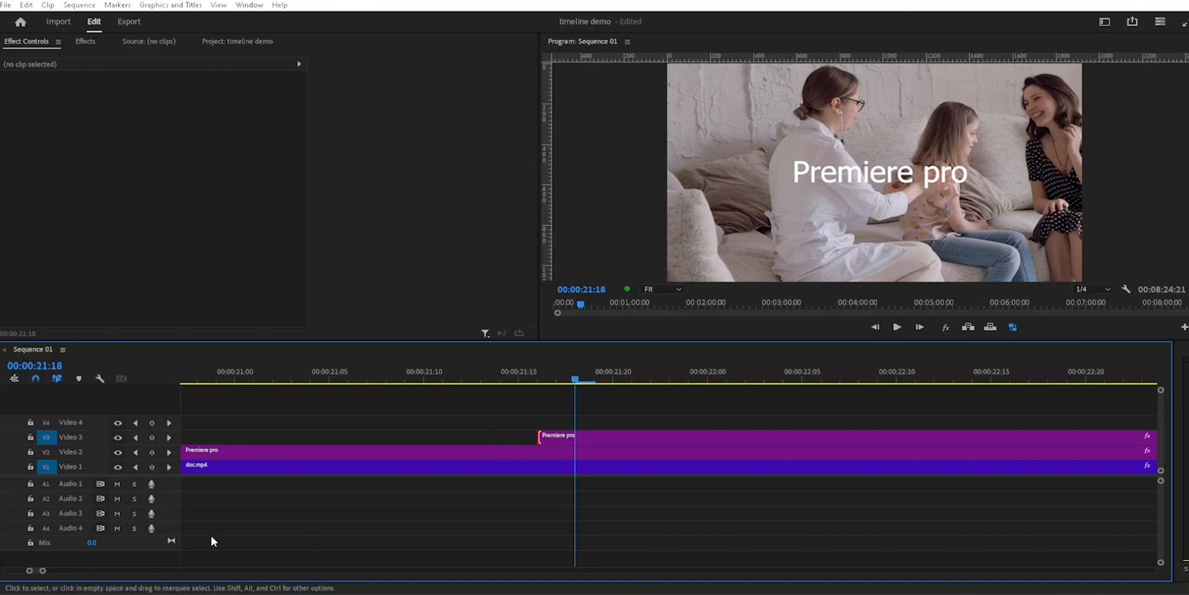
Step: Check whether Select All Matching is available with a clip selected and with nothing selected
{"action": "left_click_drag", "start_coordinate": [43, 571], "coordinate": [293, 568]}
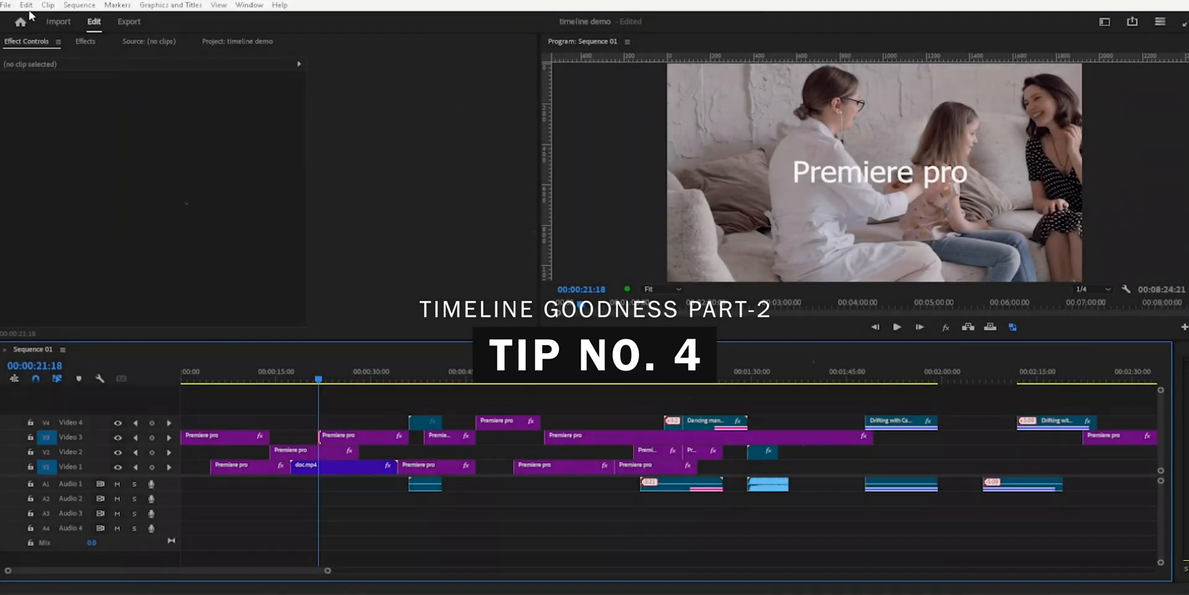
{"action": "left_click", "coordinate": [27, 7]}
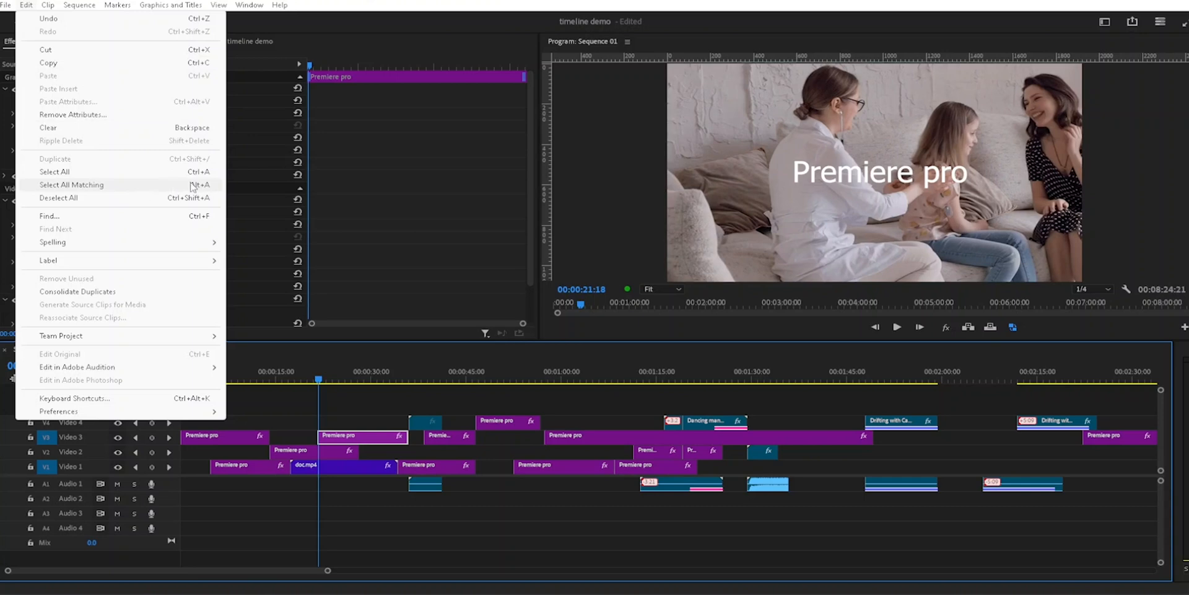
{"action": "left_click", "coordinate": [204, 185]}
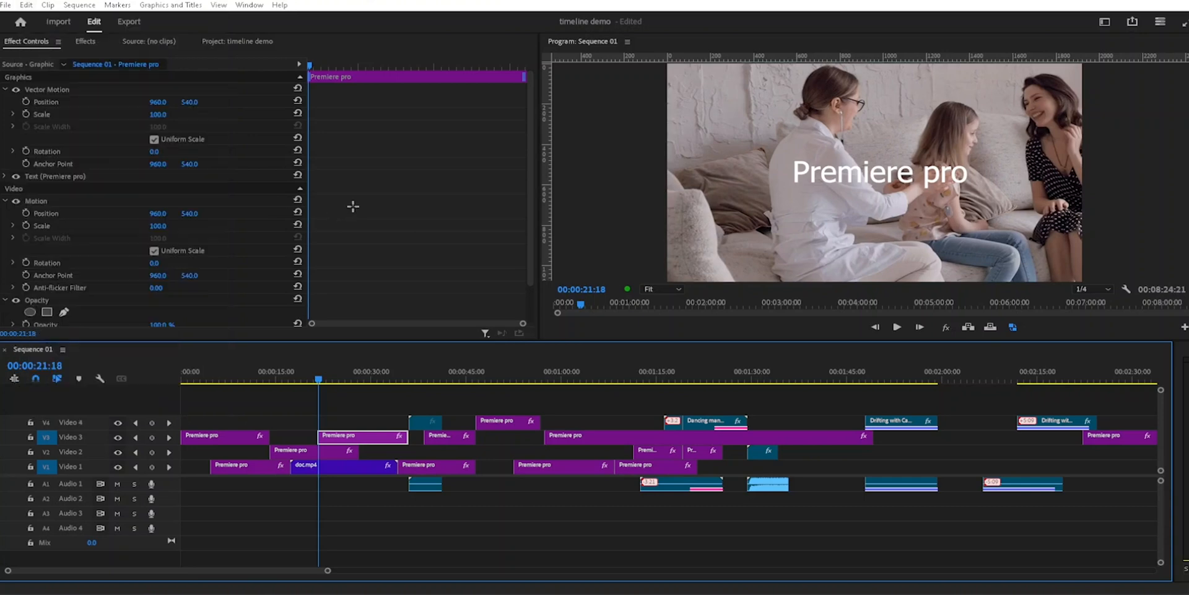
{"action": "left_click", "coordinate": [499, 540]}
{"action": "left_click", "coordinate": [26, 5]}
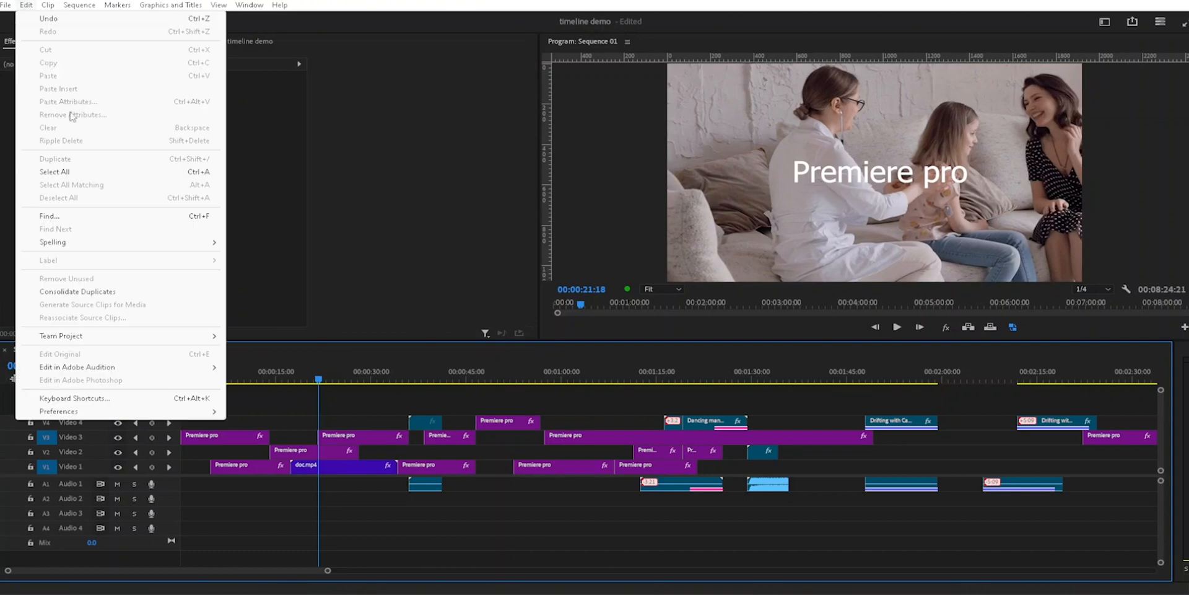
{"action": "left_click", "coordinate": [480, 521]}
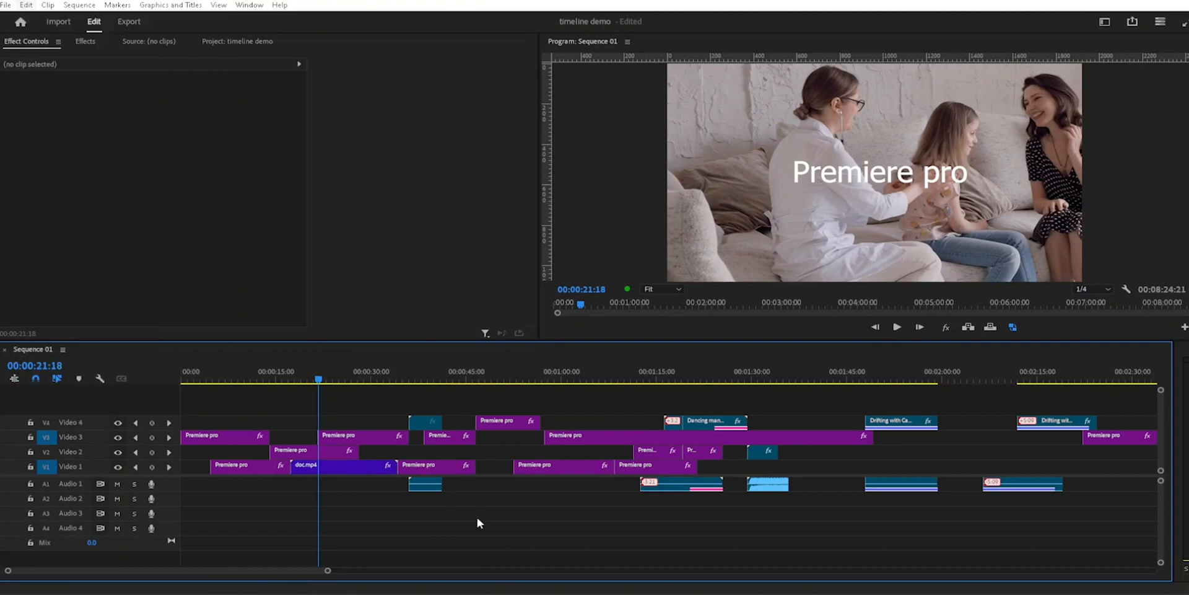
Step: Extend the end of the Video 4 Premiere pro clip to about 00:01:04 and add the long Video 3 clip to the selection
{"action": "left_click", "coordinate": [509, 425]}
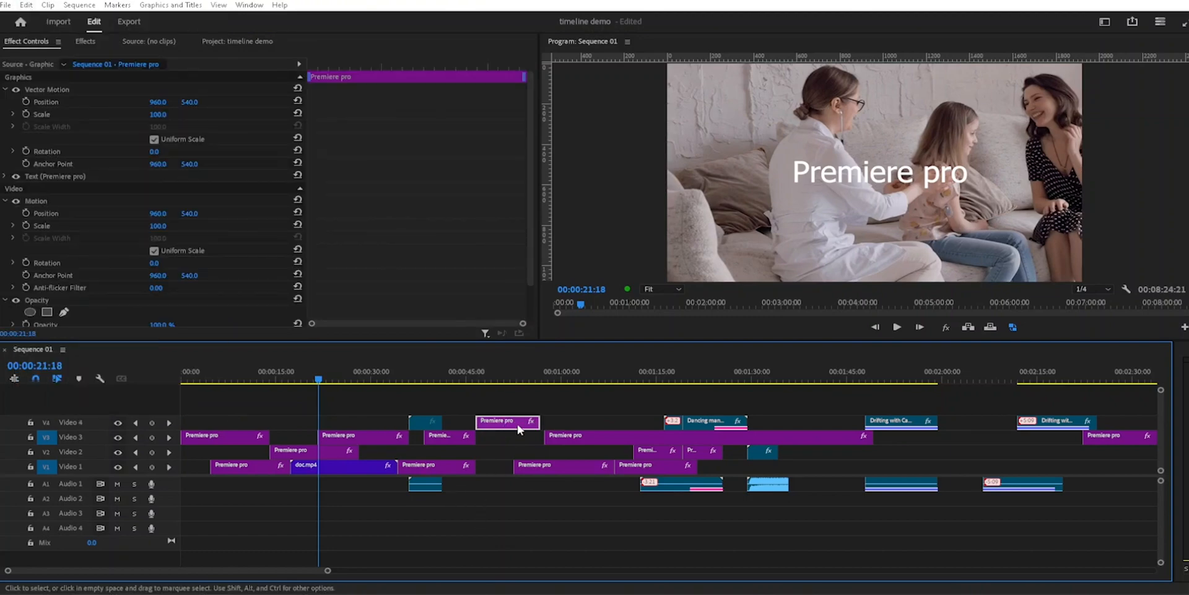
{"action": "left_click", "coordinate": [322, 307]}
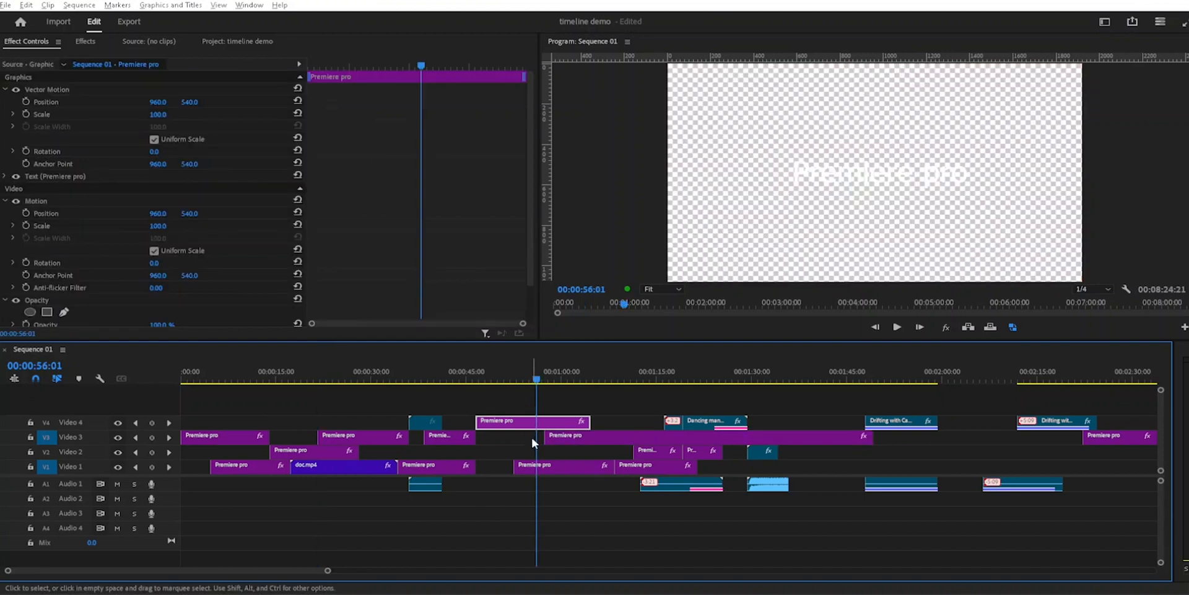
{"action": "left_click", "coordinate": [548, 436], "text": "shift"}
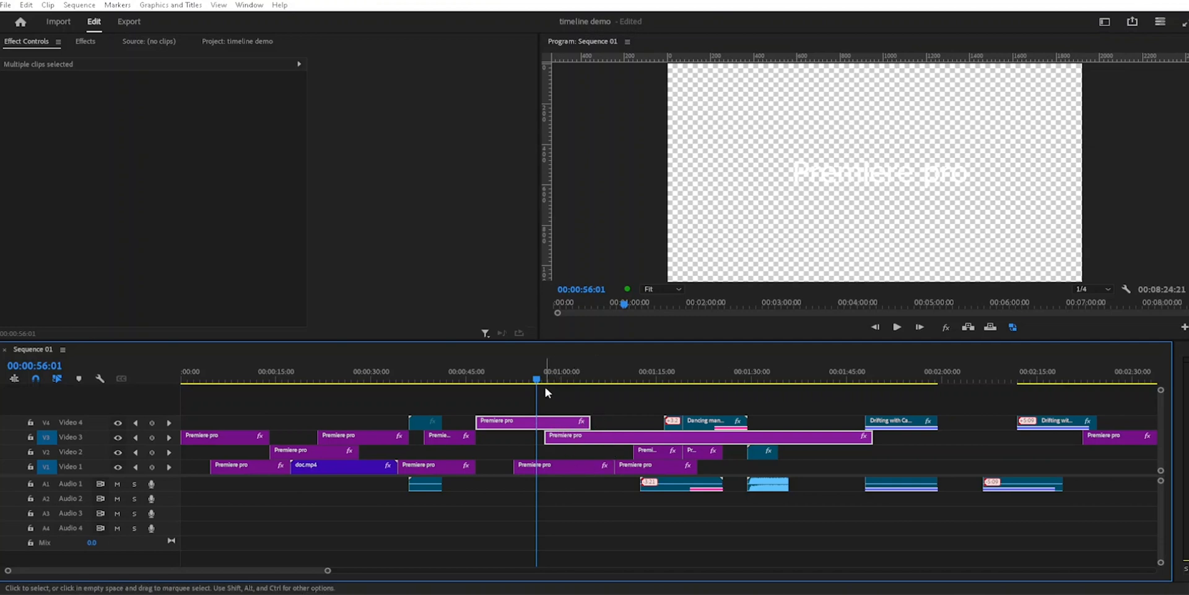
Step: Select the first Premiere pro clip on Video 3 together with all clips matching it
{"action": "left_click", "coordinate": [573, 470]}
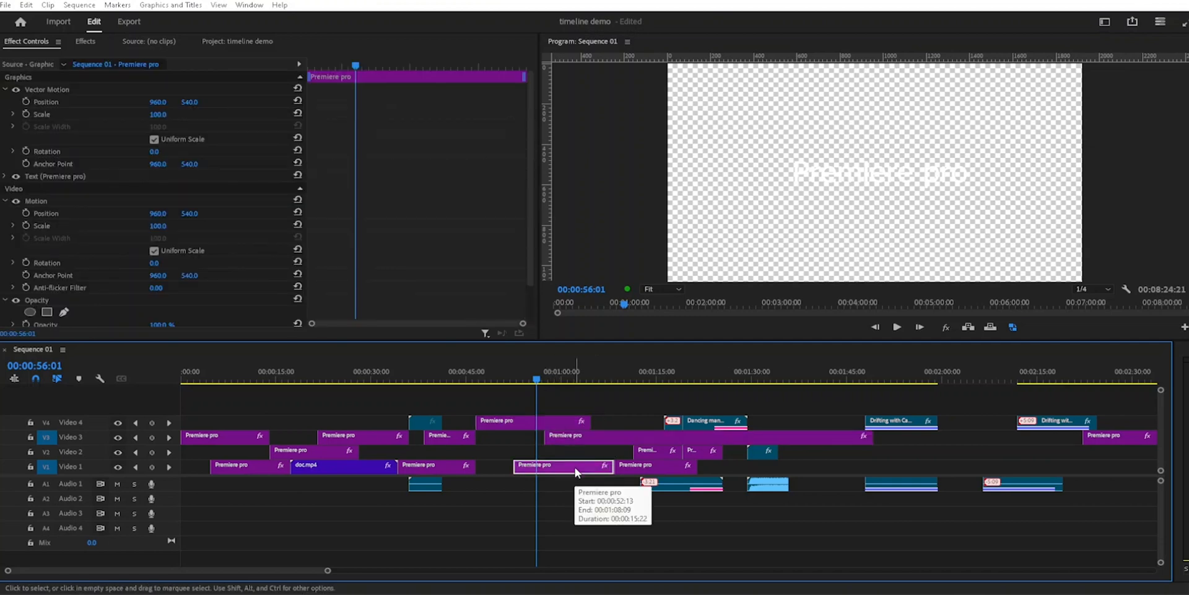
{"action": "left_click", "coordinate": [228, 438]}
{"action": "left_click", "coordinate": [215, 380]}
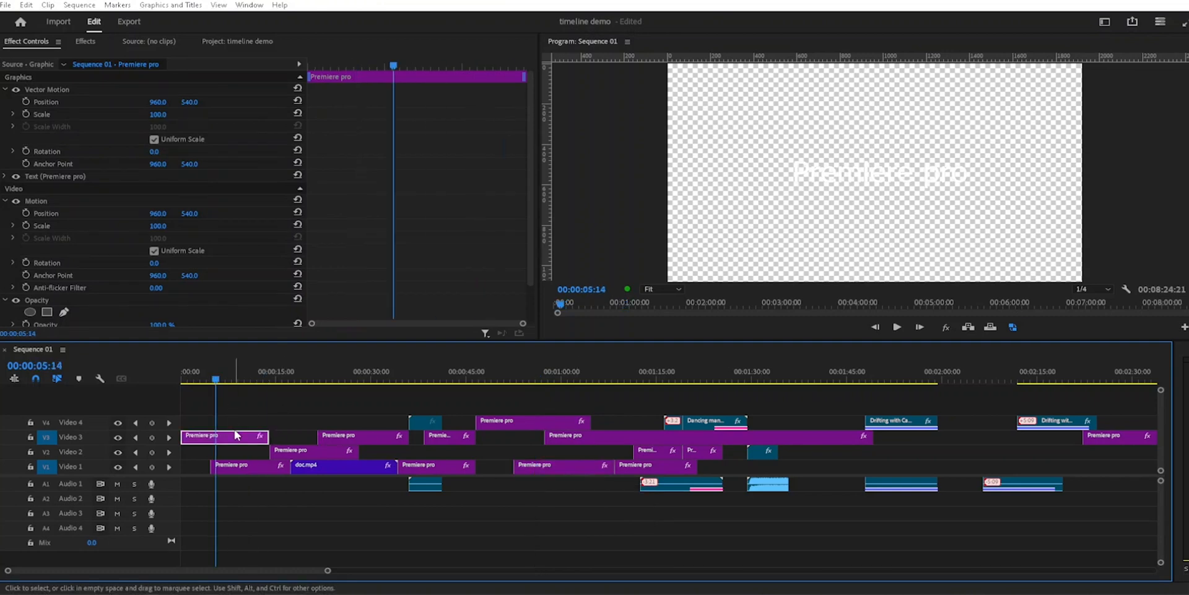
{"action": "key", "text": "ctrl+a"}
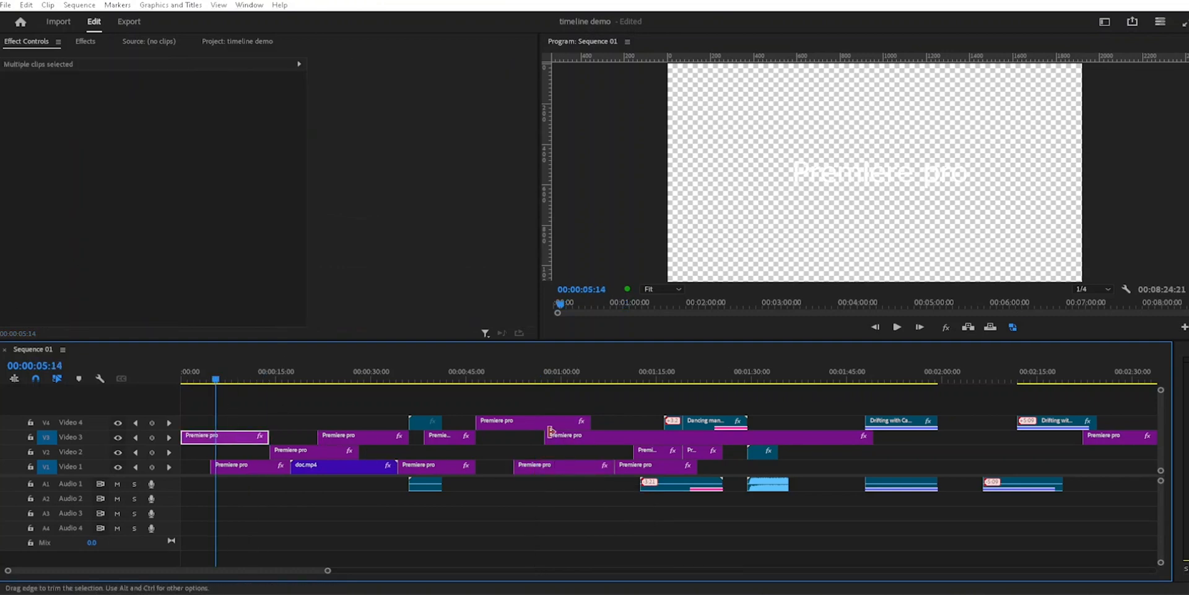
Step: Select the Drifting with Cars clip on Video 4 near 00:01:54 together with the following audio clip
{"action": "left_click_drag", "start_coordinate": [215, 380], "coordinate": [902, 412]}
{"action": "left_click", "coordinate": [902, 420]}
{"action": "left_click", "coordinate": [991, 483], "text": "shift"}
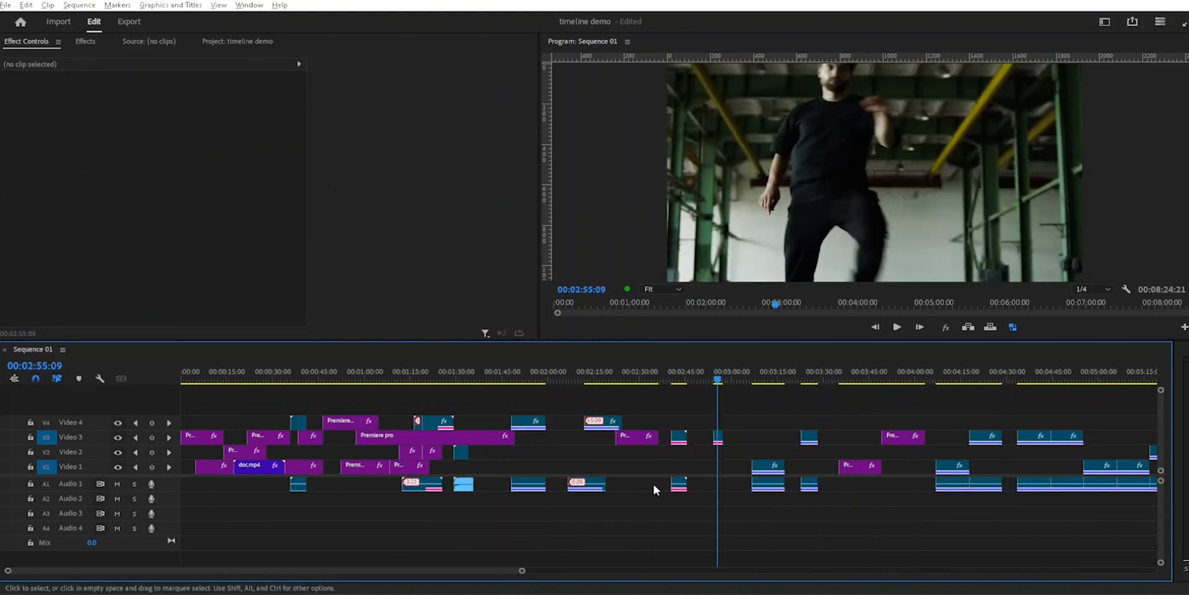
Step: Run Select All Matching on the Drifting with Cars.mp4 clip on Video 3 at 00:03:24:15
{"action": "left_click_drag", "start_coordinate": [531, 570], "coordinate": [641, 570]}
{"action": "left_click_drag", "start_coordinate": [578, 379], "coordinate": [644, 381]}
{"action": "left_click", "coordinate": [647, 436]}
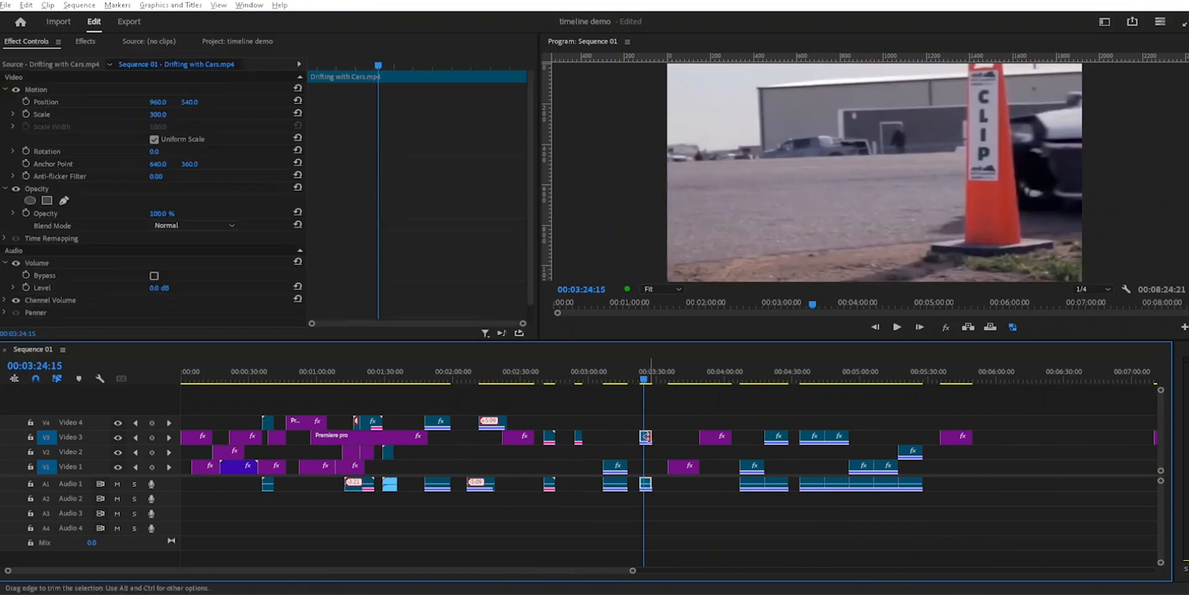
{"action": "key", "text": "ctrl+a"}
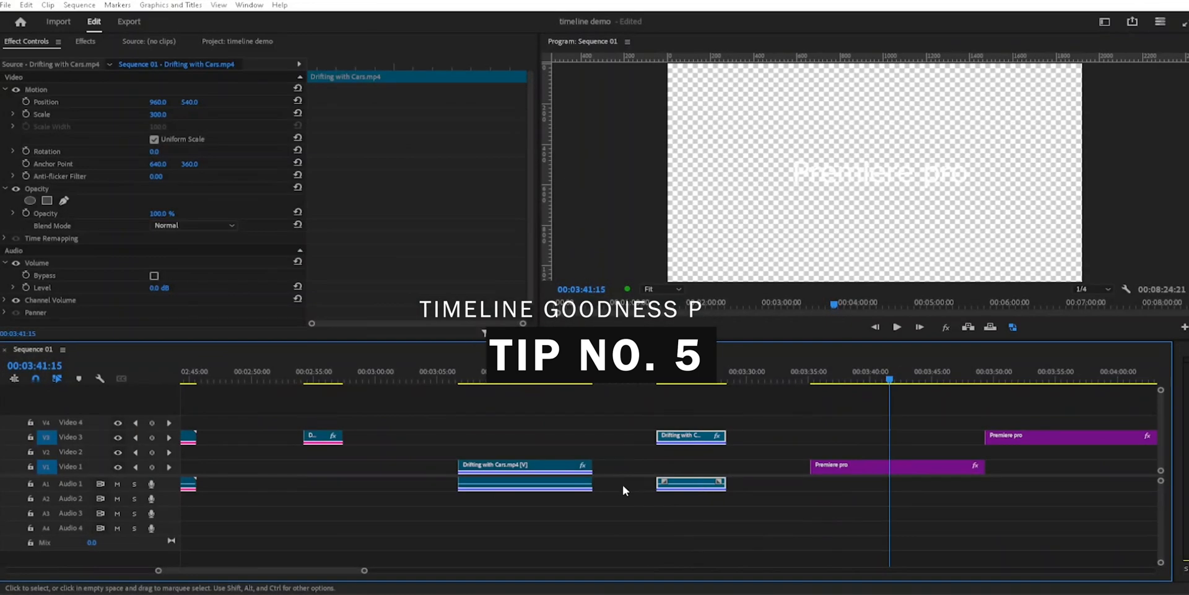
Step: Move the selected Drifting with Cars clip to Video 4 and Audio 2, starting where the preceding Video 1 clip ends
{"action": "left_click_drag", "start_coordinate": [702, 437], "coordinate": [635, 501]}
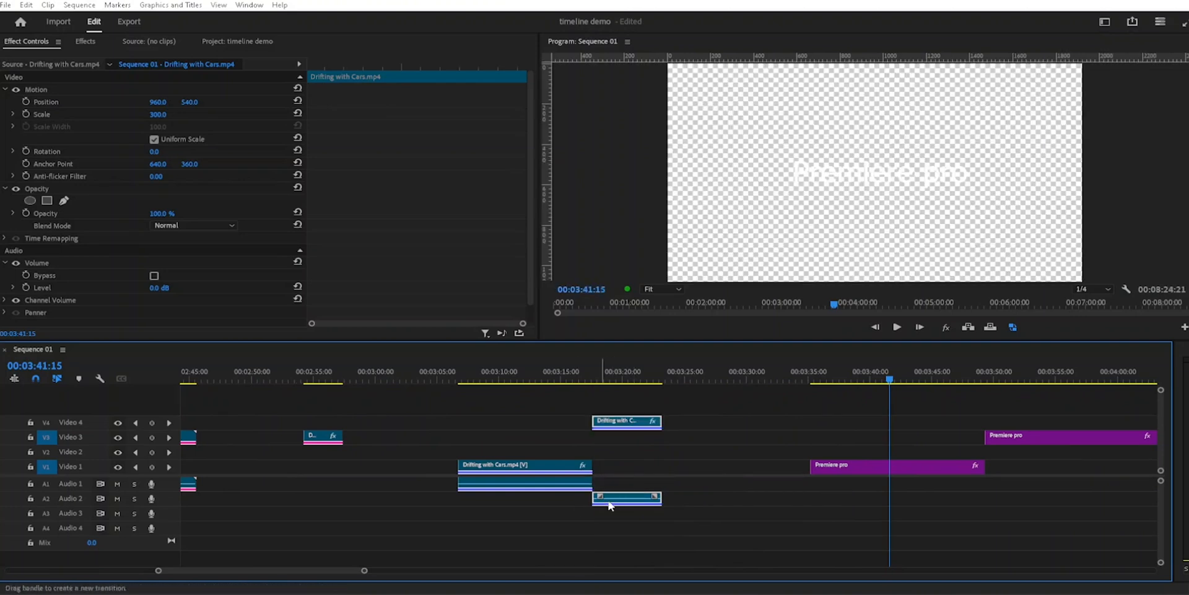
Step: Nudge the linked Drifting with Cars clip on Video 4 and Audio 2 about eight frames earlier
{"action": "left_click", "coordinate": [749, 507]}
{"action": "left_click", "coordinate": [636, 500]}
{"action": "key", "text": "alt+Left"}
{"action": "key", "text": "alt+Left"}
{"action": "key", "text": "alt+Left"}
{"action": "key", "text": "alt+Left"}
{"action": "key", "text": "alt+Left"}
{"action": "key", "text": "alt+Left"}
{"action": "key", "text": "alt+Left"}
{"action": "key", "text": "alt+Left"}
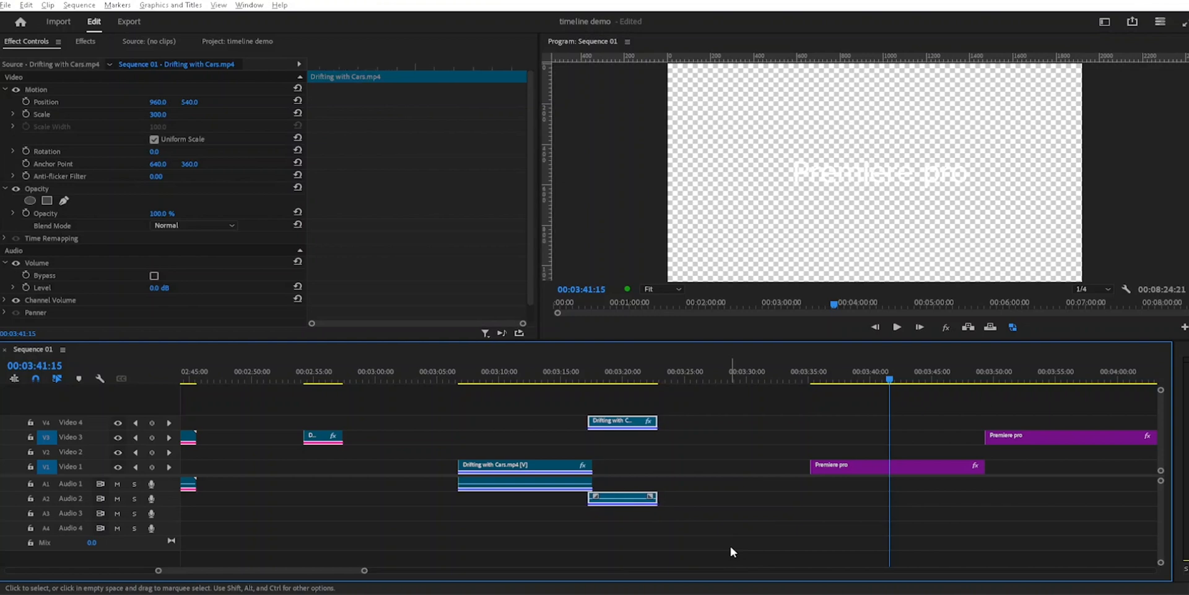
Step: Nudge the linked Video 4 and Audio 2 pair about two frames later and try trimming its end edit point forward
{"action": "key", "text": "alt+Right"}
{"action": "key", "text": "alt+Right"}
{"action": "left_click", "coordinate": [696, 435]}
{"action": "left_click", "coordinate": [736, 451]}
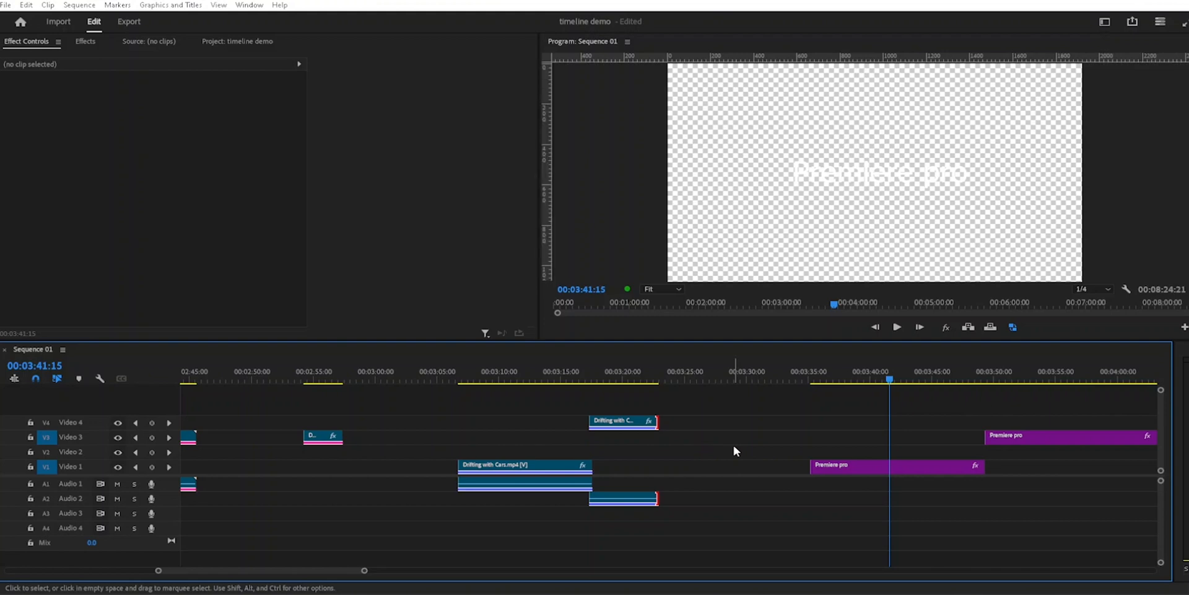
{"action": "key", "text": "ctrl+shift+Right"}
{"action": "left_click", "coordinate": [760, 467]}
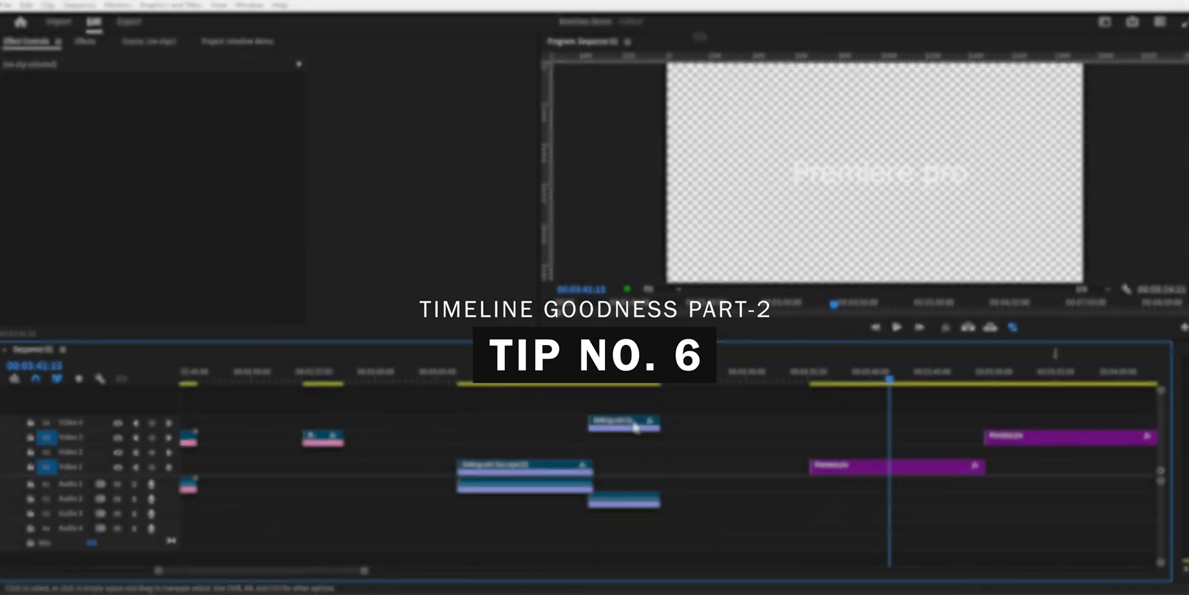
Step: Unlink the Drifting with Cars clip on Video 4 from its Audio 2 clip and select each part separately
{"action": "left_click", "coordinate": [637, 424]}
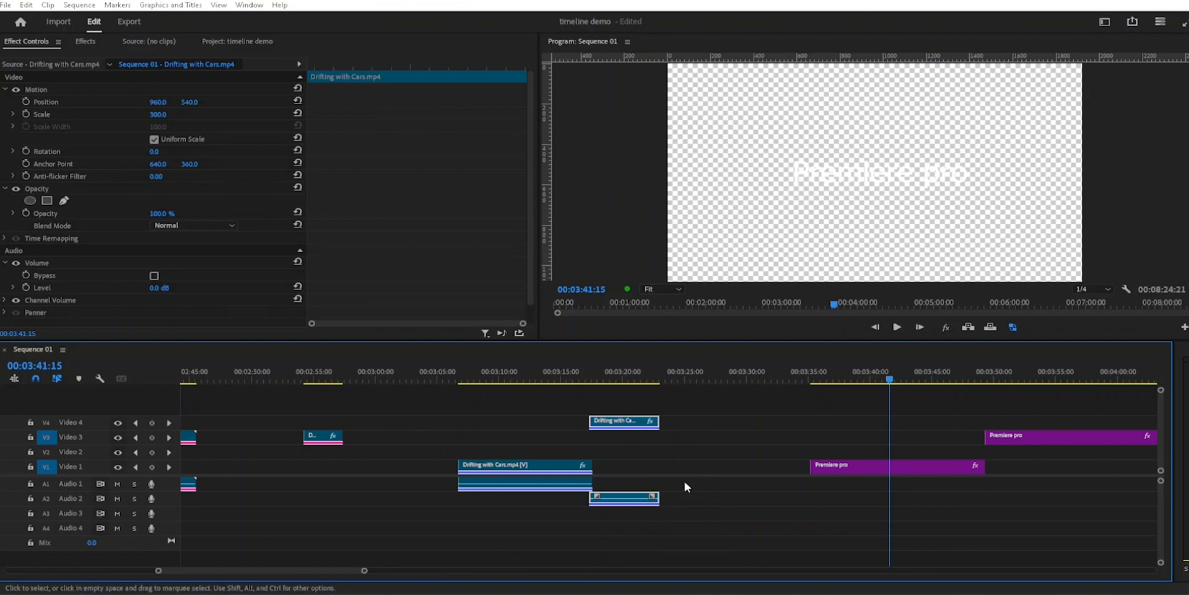
{"action": "key", "text": "ctrl+l"}
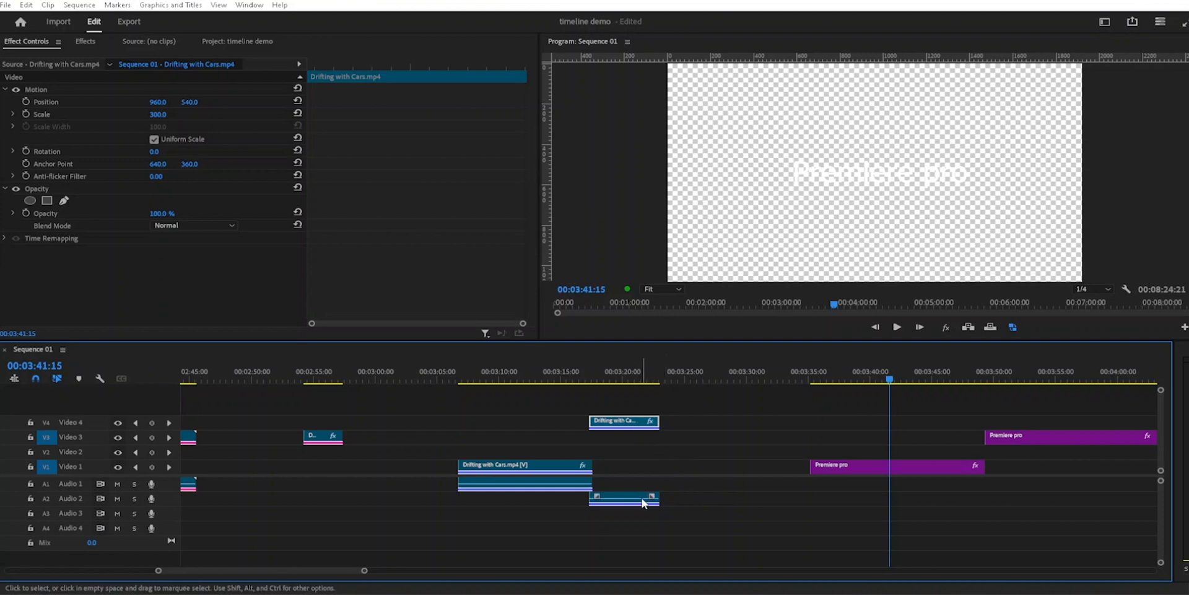
{"action": "left_click", "coordinate": [644, 500]}
{"action": "left_click", "coordinate": [641, 422]}
{"action": "left_click", "coordinate": [637, 499]}
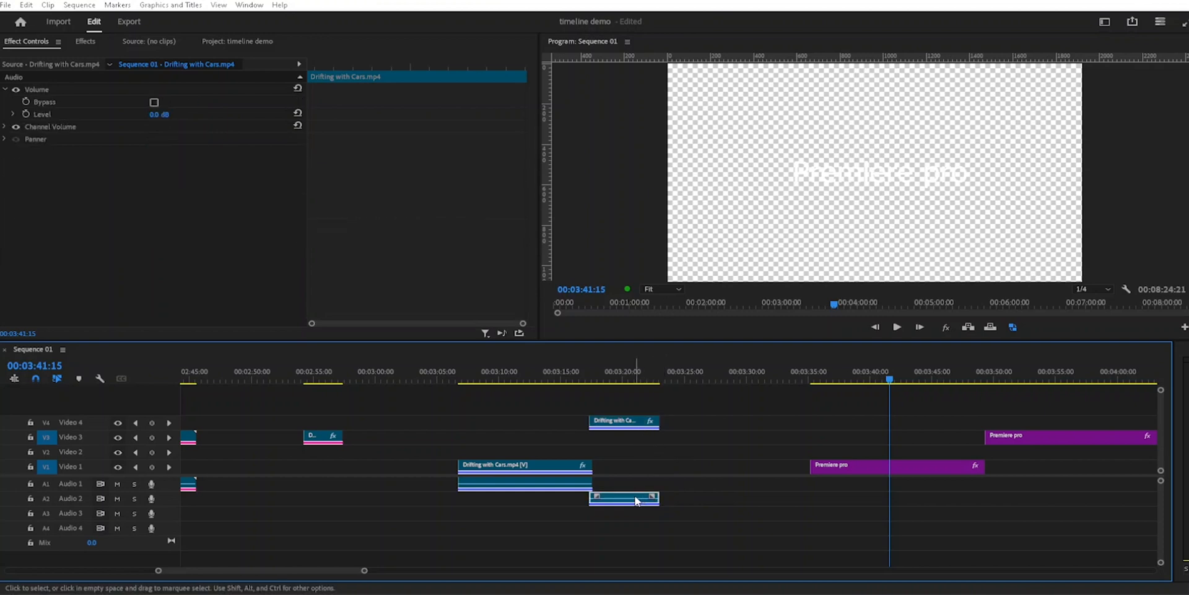
Step: Move the unlinked Audio 2 clip about five seconds earlier and undo the move
{"action": "left_click_drag", "start_coordinate": [636, 498], "coordinate": [578, 498]}
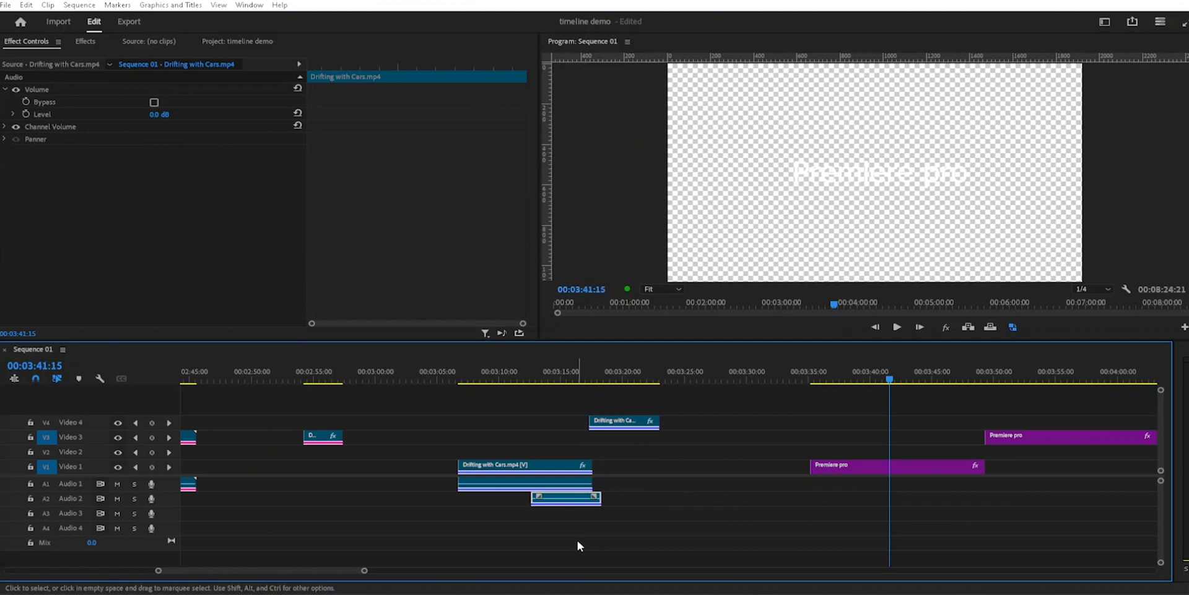
{"action": "left_click", "coordinate": [577, 539]}
{"action": "key", "text": "ctrl+z"}
Step: Link the Drifting with Cars clip on Video 4 with its Audio 2 clip again and clear the selection
{"action": "left_click_drag", "start_coordinate": [700, 407], "coordinate": [629, 519]}
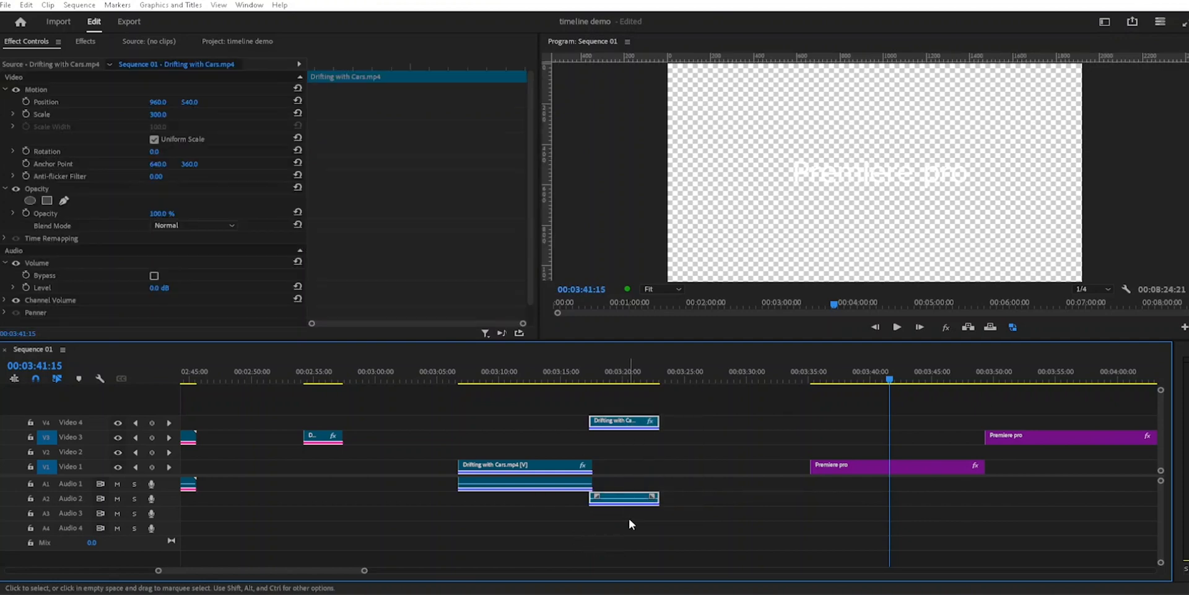
{"action": "key", "text": "ctrl+l"}
{"action": "left_click", "coordinate": [742, 511]}
{"action": "left_click", "coordinate": [646, 423]}
{"action": "left_click", "coordinate": [715, 459]}
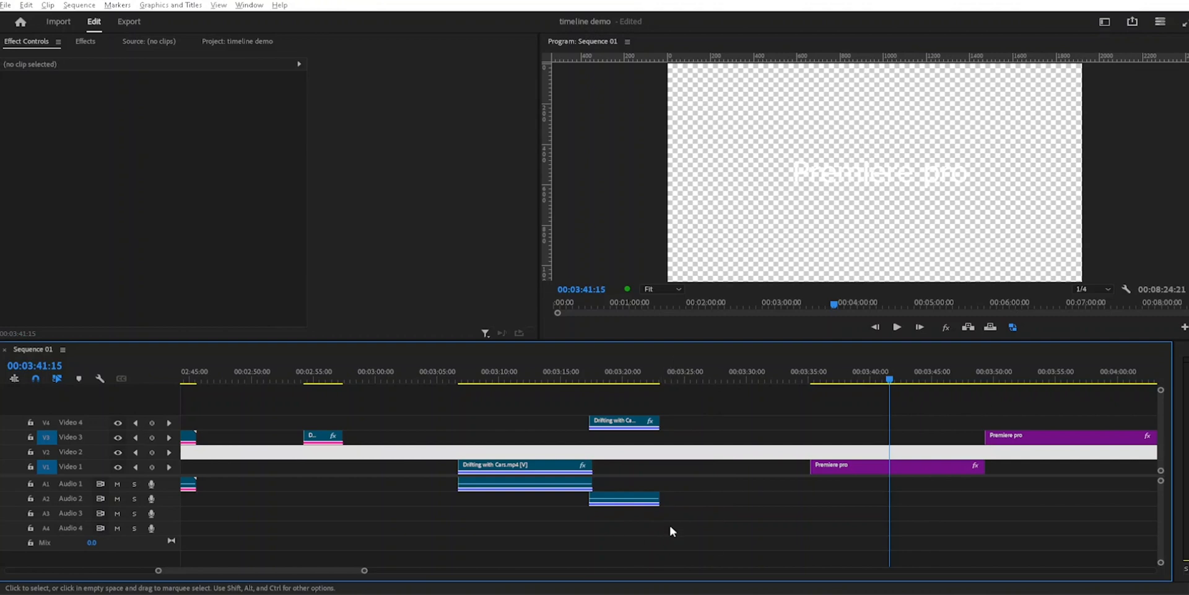
Step: Select only the audio part of the linked clip on Audio 2 and nudge it about half a second earlier
{"action": "left_click", "coordinate": [635, 501]}
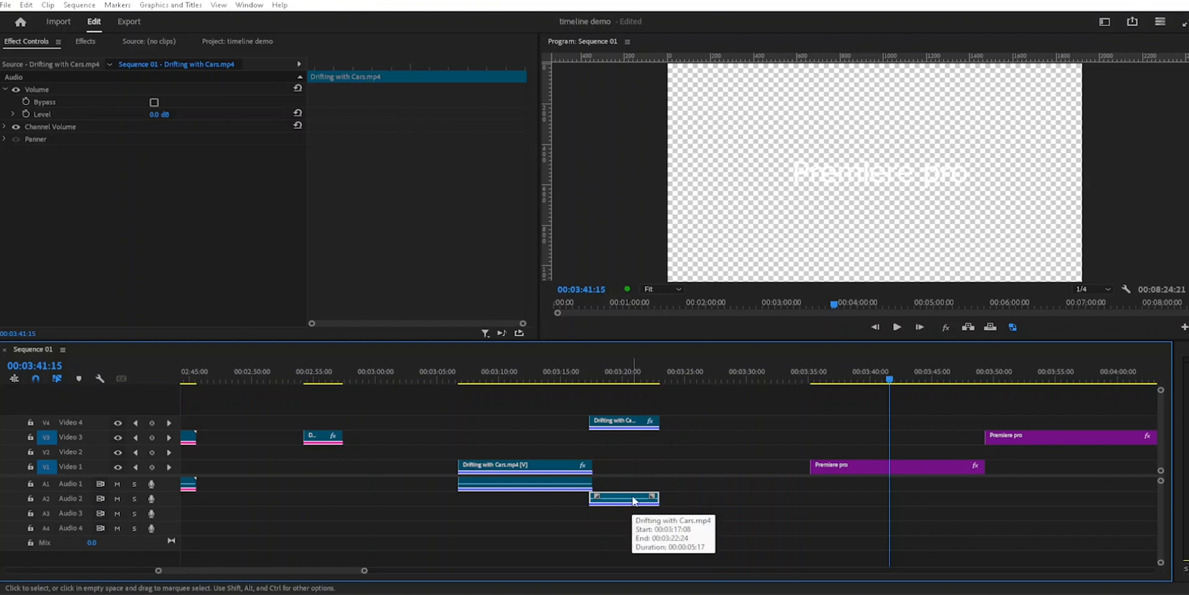
{"action": "key", "text": "alt+Left"}
{"action": "key", "text": "alt+Left"}
{"action": "key", "text": "alt+Left"}
{"action": "key", "text": "alt+Left"}
{"action": "key", "text": "alt+Left"}
{"action": "key", "text": "alt+Left"}
{"action": "key", "text": "alt+Left"}
{"action": "key", "text": "alt+Left"}
{"action": "key", "text": "alt+Left"}
{"action": "key", "text": "alt+Left"}
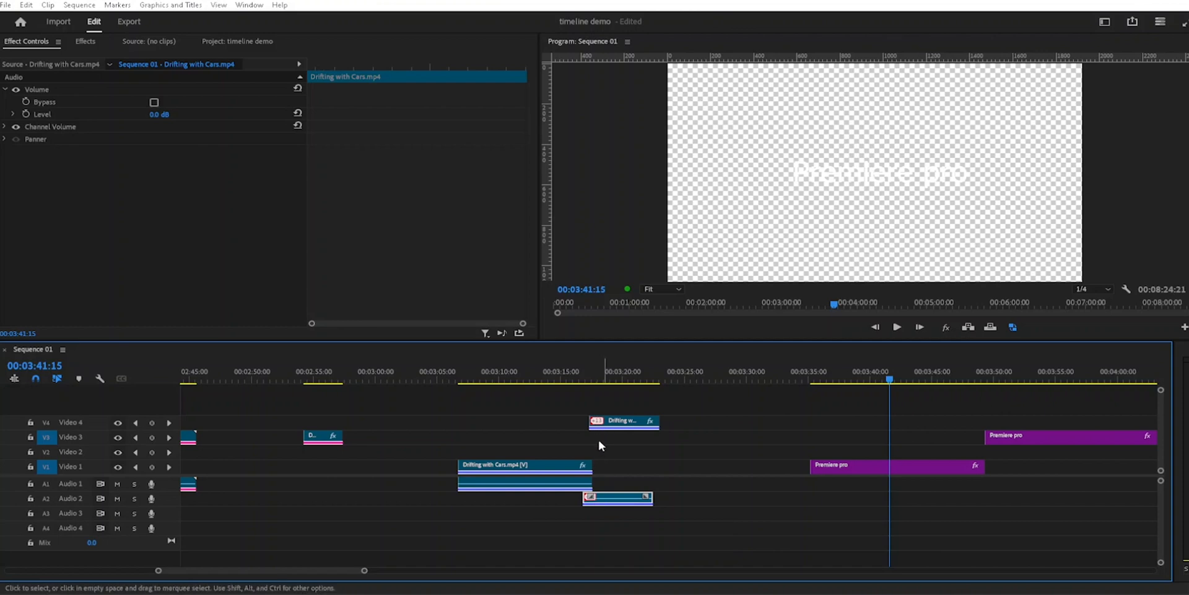
Step: Check that the Video 4 clip still selects together with its offset Audio 2 part, and clear the selection
{"action": "left_click", "coordinate": [709, 521]}
{"action": "left_click", "coordinate": [636, 425]}
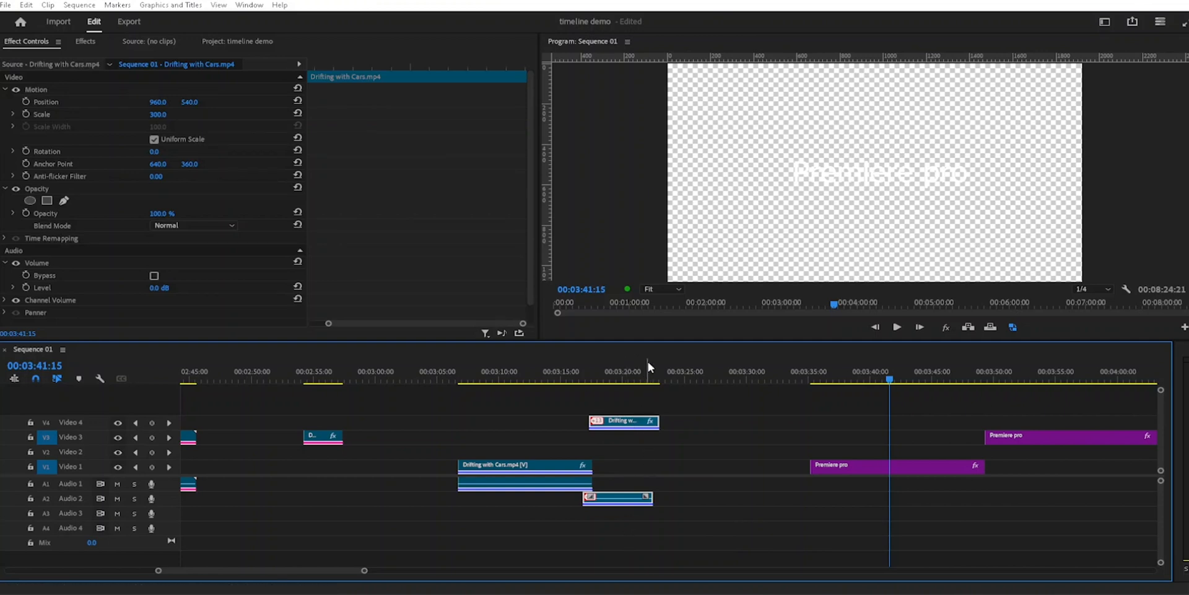
{"action": "left_click", "coordinate": [709, 518]}
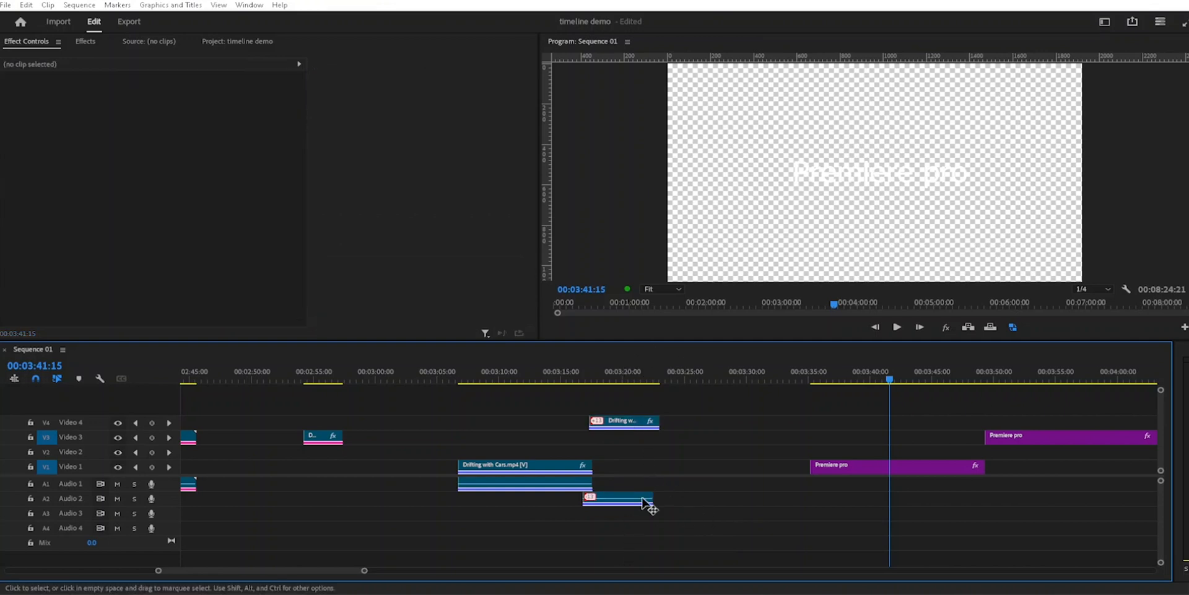
Step: Nudge only the Audio 2 part about half a second later, just past the video's start, and select the linked pair
{"action": "left_click", "coordinate": [631, 503]}
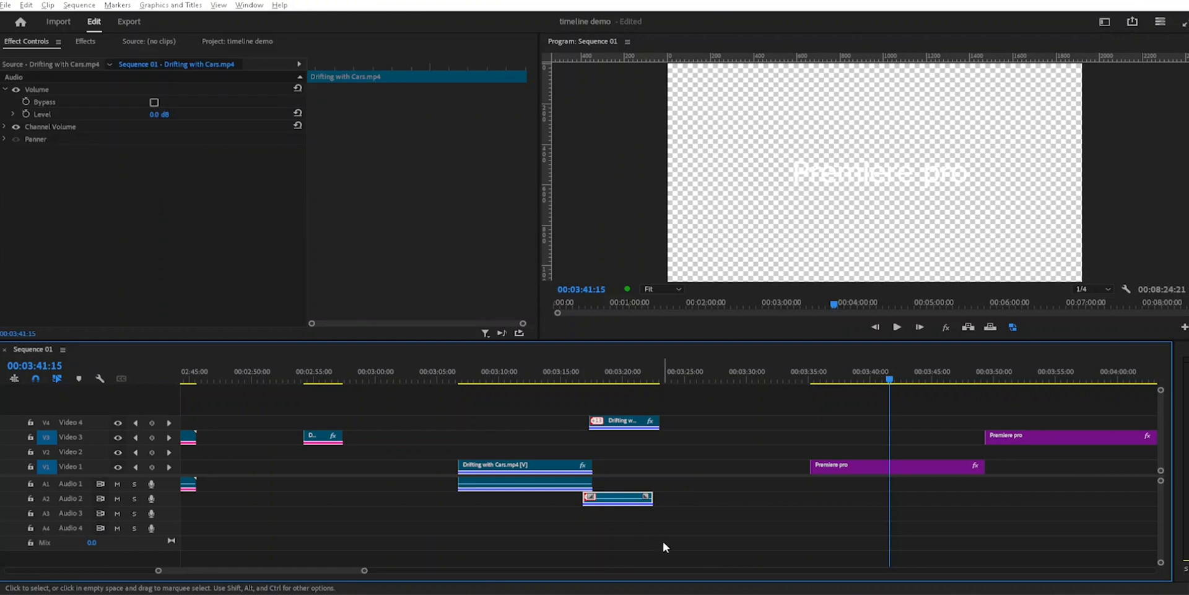
{"action": "key", "text": "alt+Right"}
{"action": "key", "text": "alt+Right"}
{"action": "key", "text": "alt+Right"}
{"action": "key", "text": "alt+Right"}
{"action": "key", "text": "alt+Right"}
{"action": "key", "text": "alt+Right"}
{"action": "key", "text": "alt+Right"}
{"action": "key", "text": "alt+Right"}
{"action": "key", "text": "alt+Right"}
{"action": "left_click", "coordinate": [711, 518]}
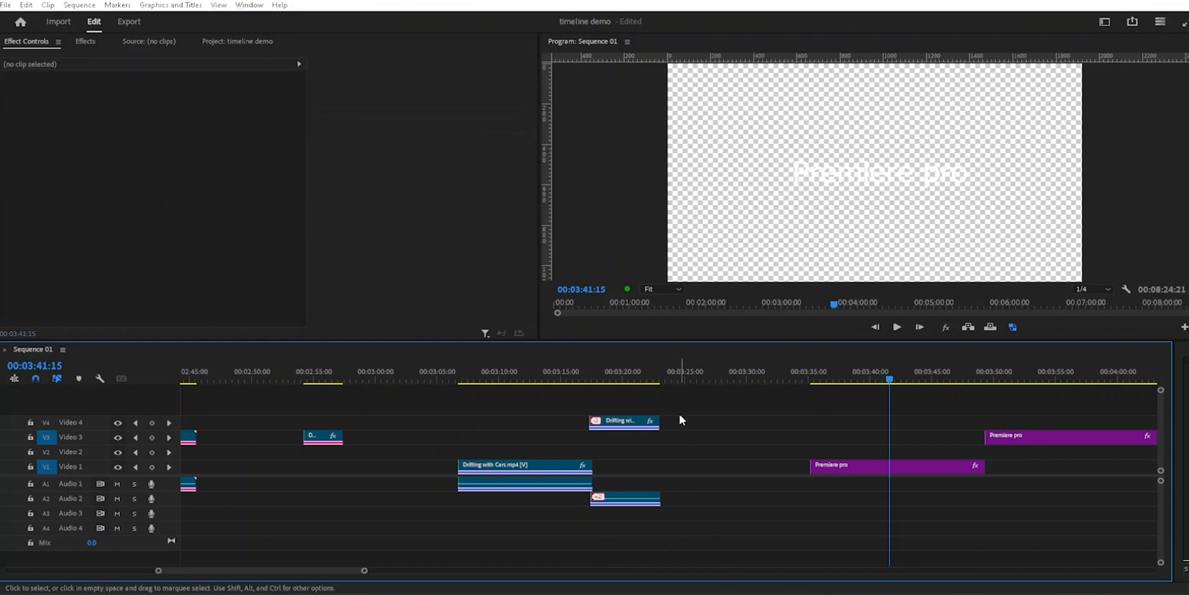
{"action": "left_click", "coordinate": [638, 422]}
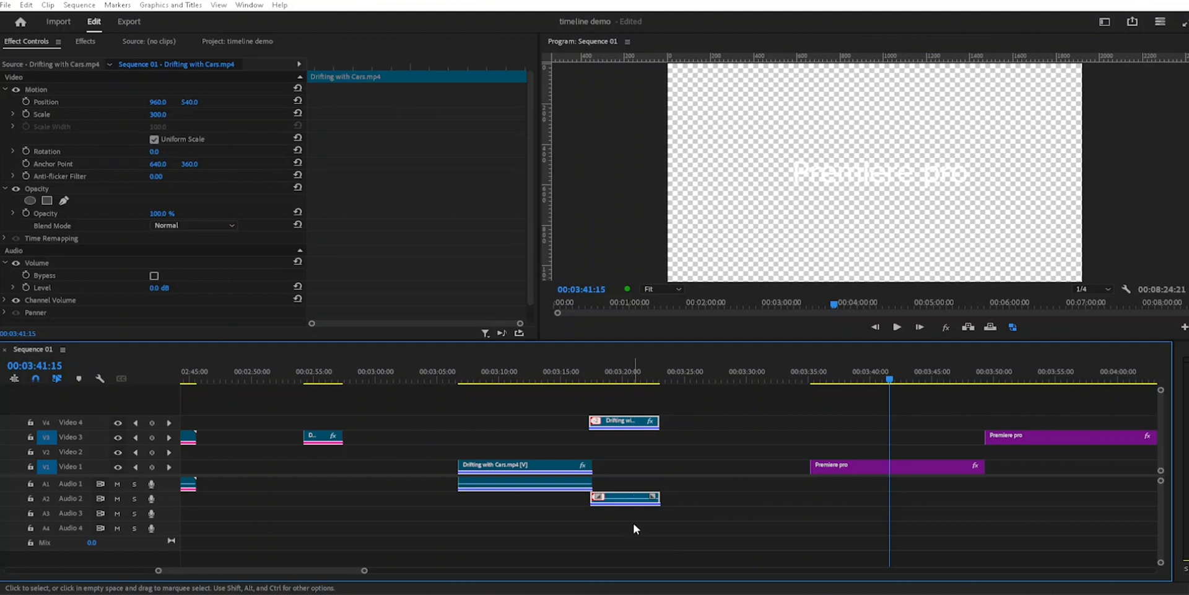